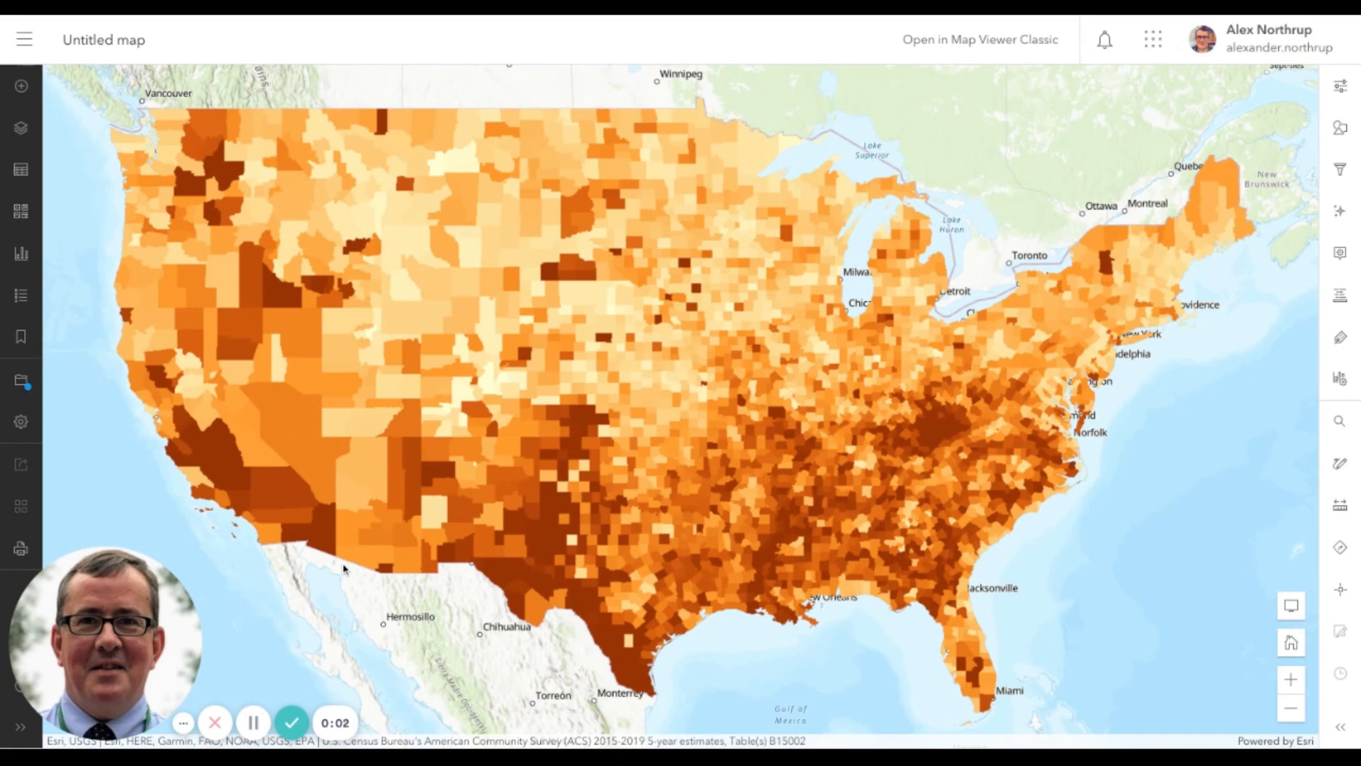
# Show the layer list and compare the state and county educational attainment layers at different map scales, moving in on the eastern United States
pyautogui.moveTo(516, 481); pyautogui.dragTo(546, 482)
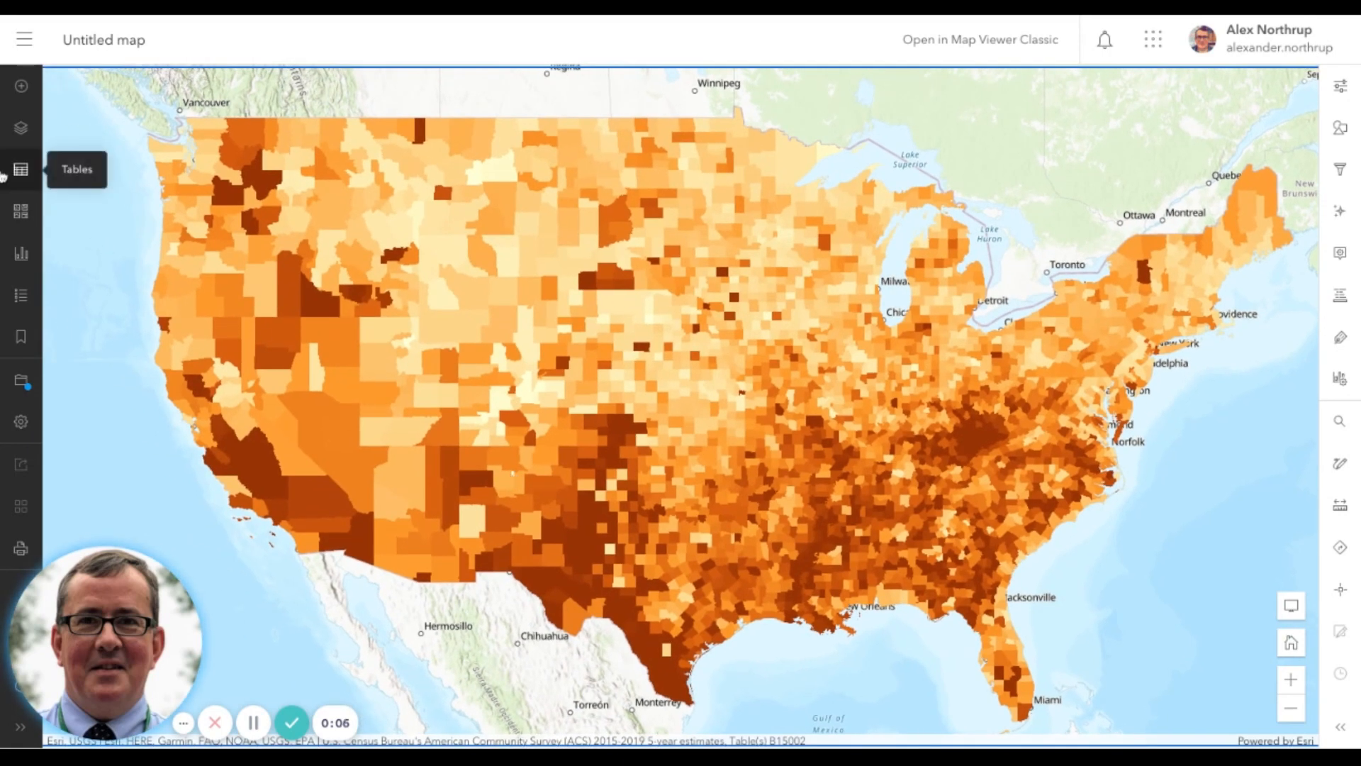
pyautogui.click(20, 131)
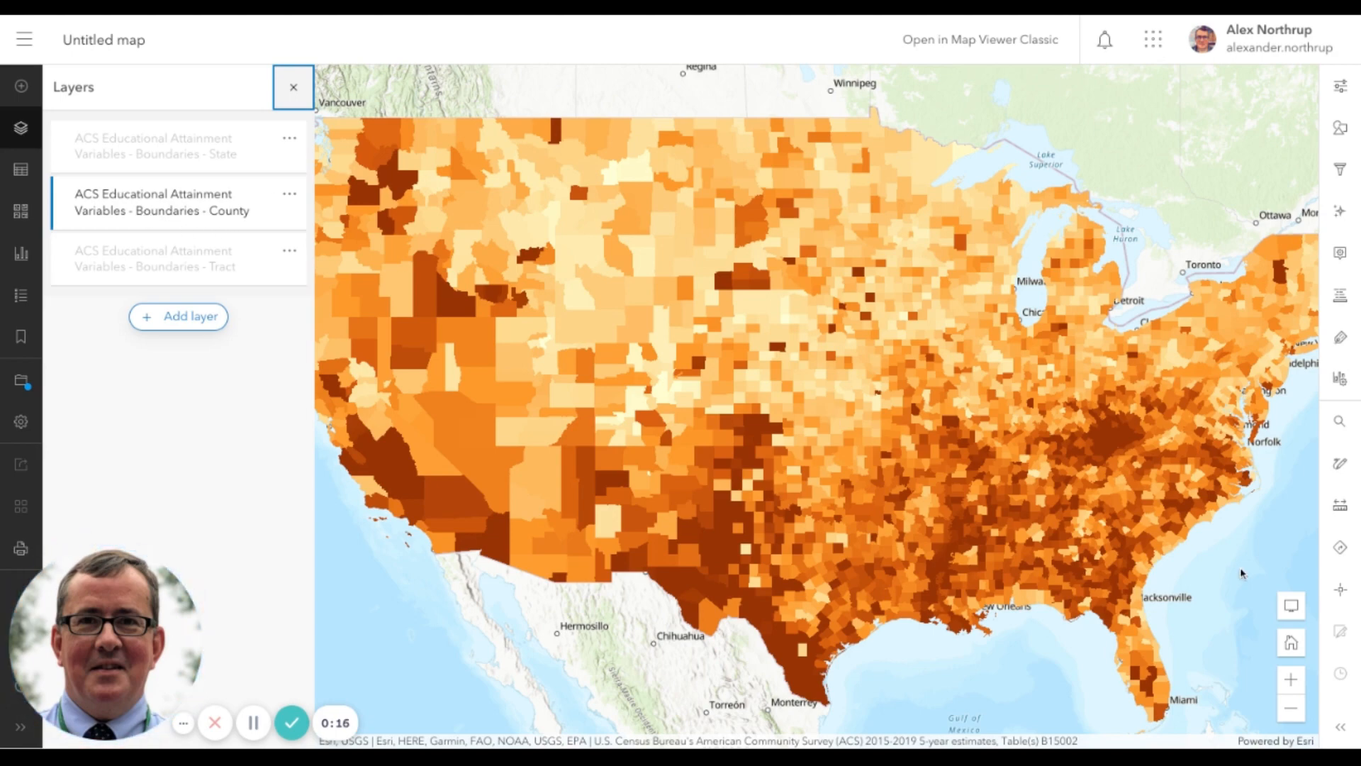
pyautogui.click(1292, 708)
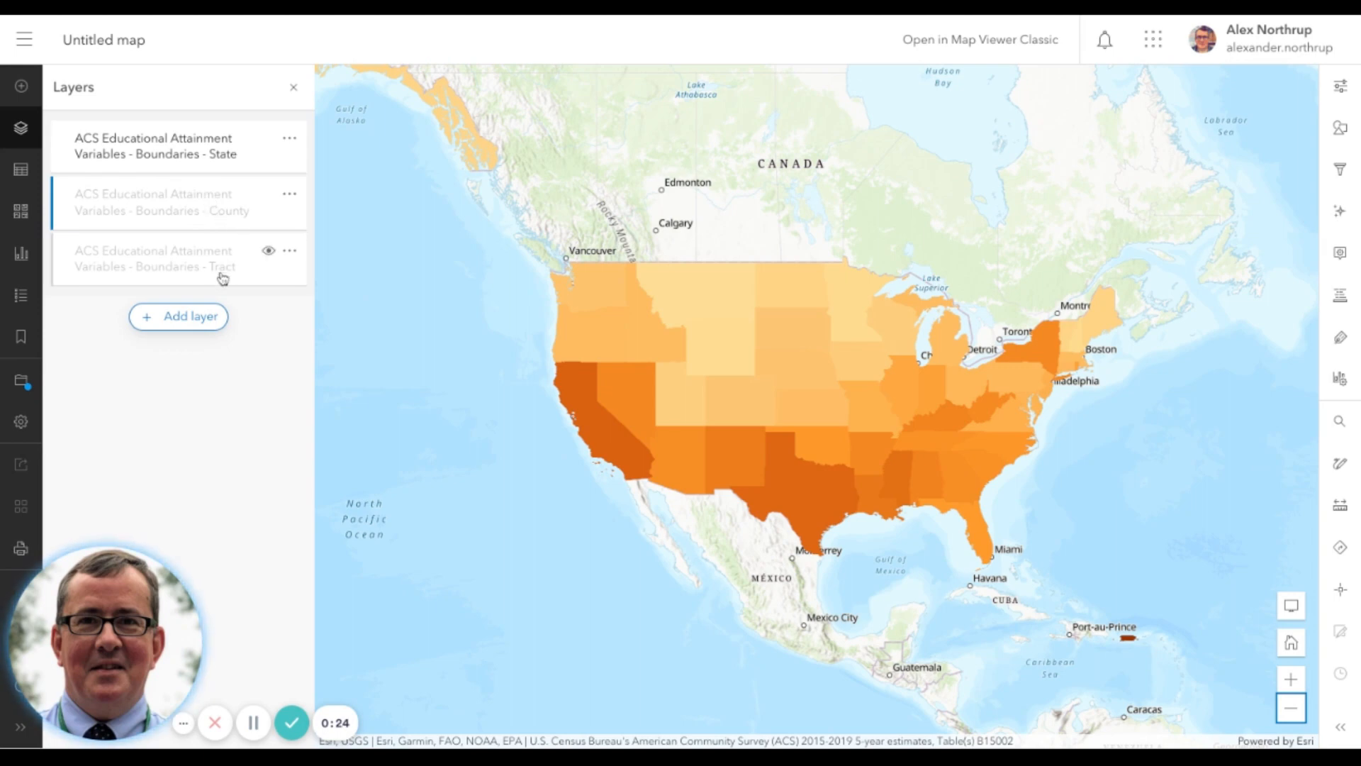
pyautogui.click(1292, 680)
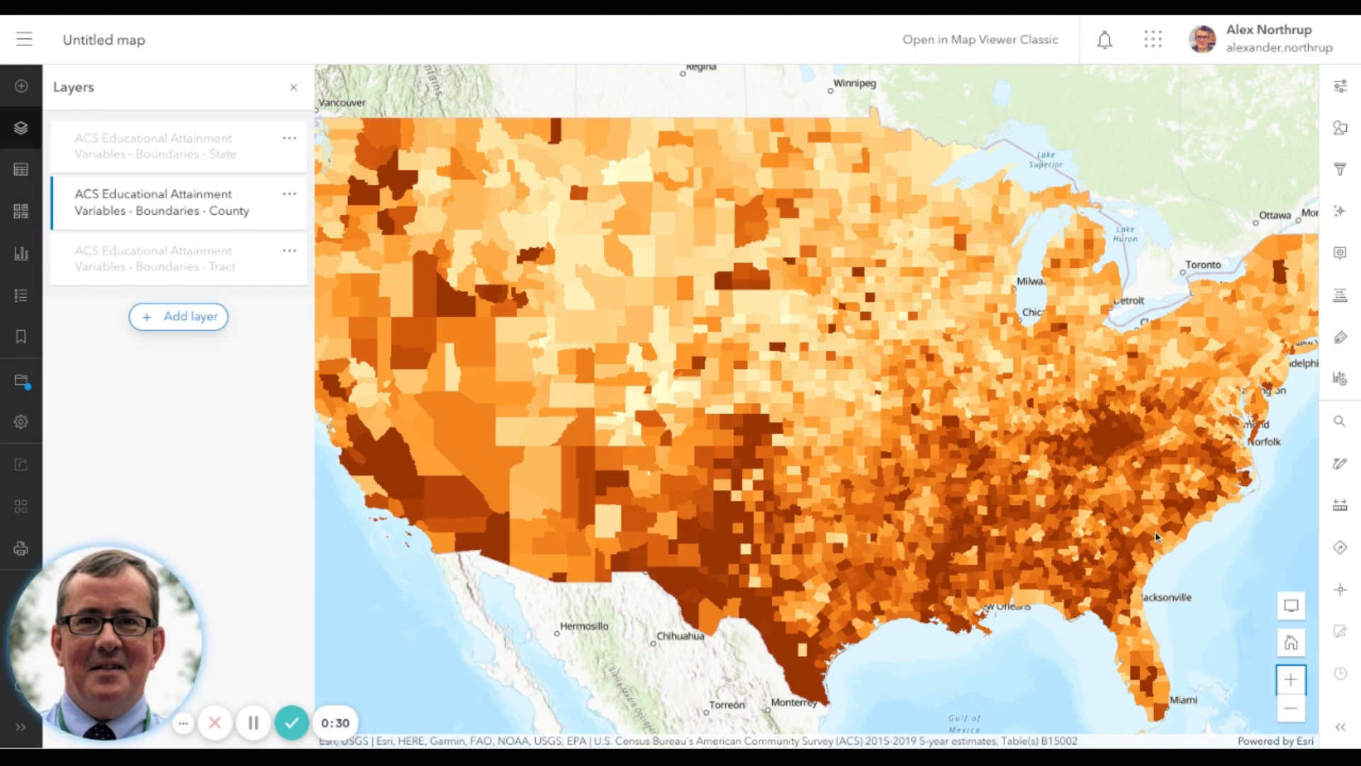
pyautogui.moveTo(1201, 464); pyautogui.dragTo(1161, 473)
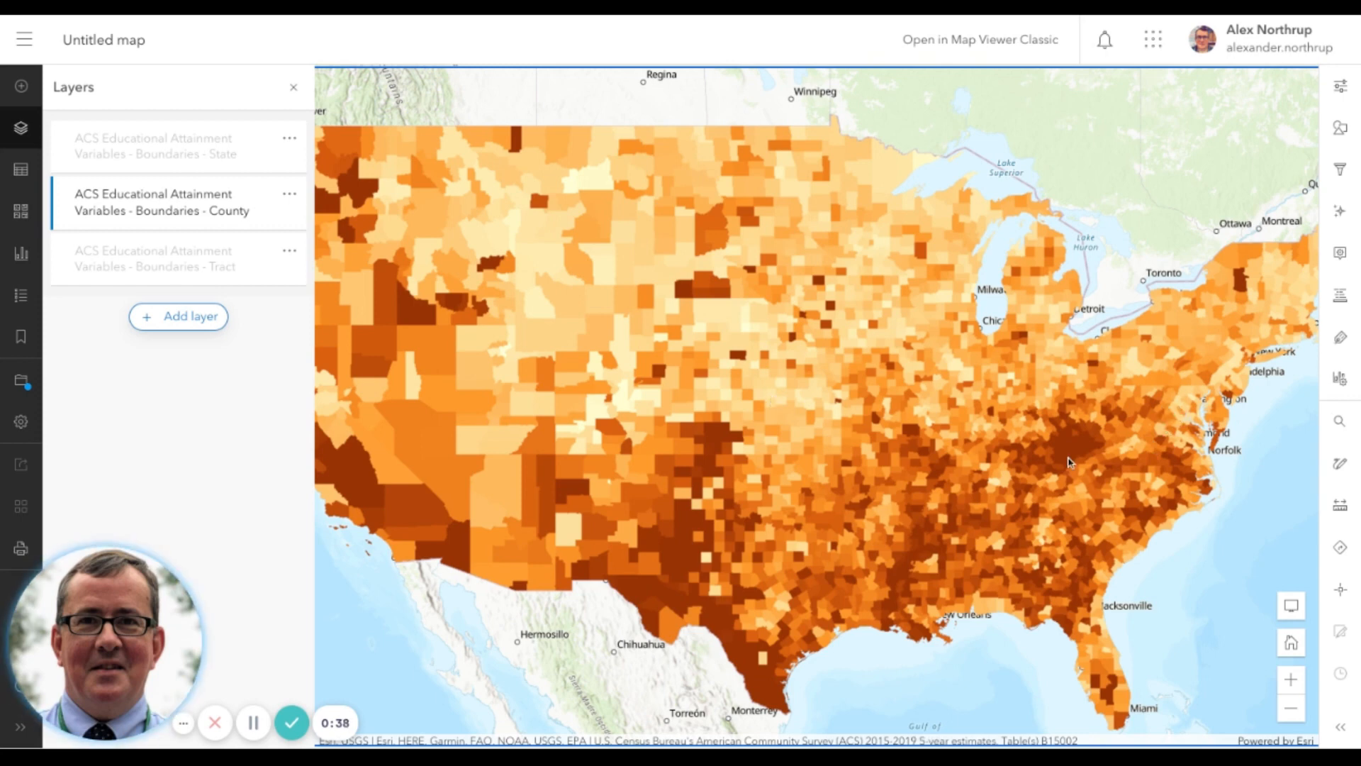
pyautogui.click(1294, 681)
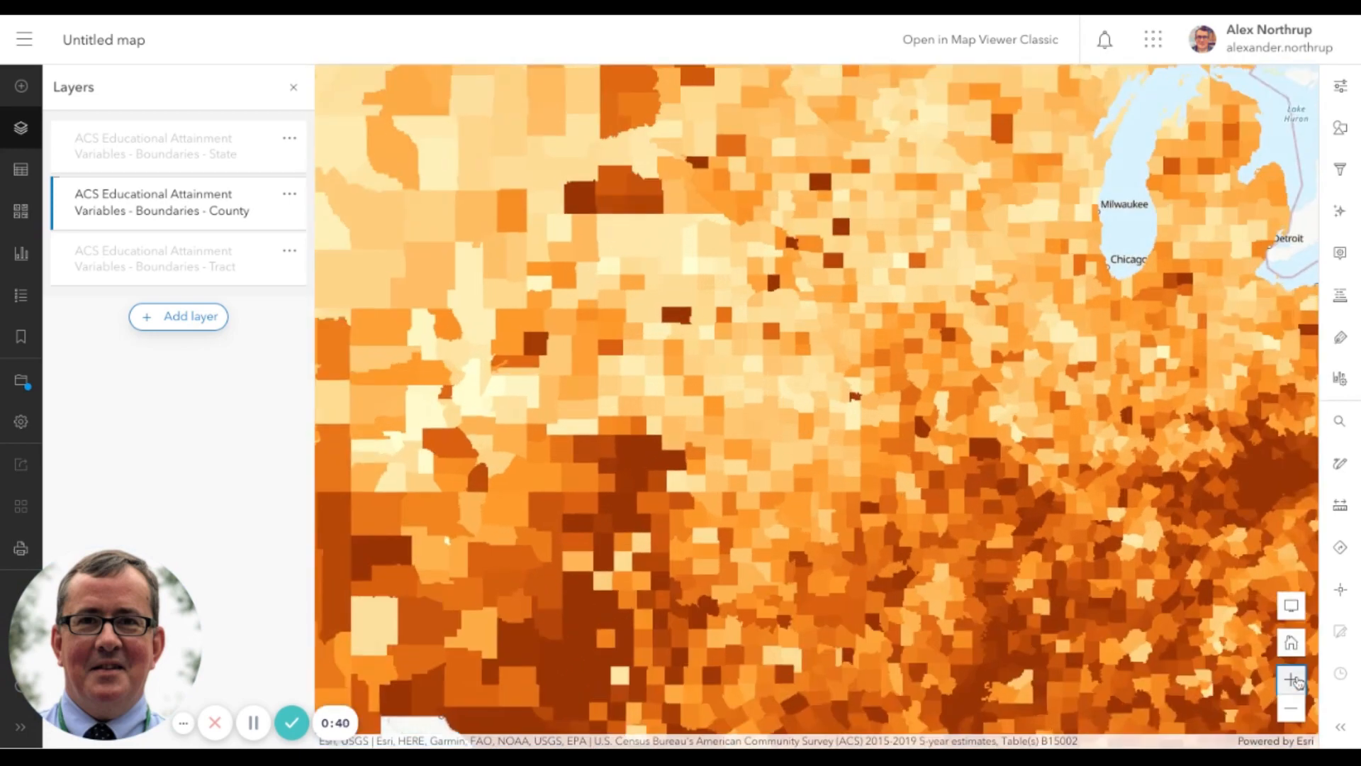
pyautogui.moveTo(1113, 527)
pyautogui.mouseDown()
pyautogui.moveTo(680, 426)
pyautogui.moveTo(590, 437)
pyautogui.moveTo(577, 455)
pyautogui.moveTo(593, 466)
pyautogui.moveTo(643, 461)
pyautogui.moveTo(598, 439)
pyautogui.mouseUp()
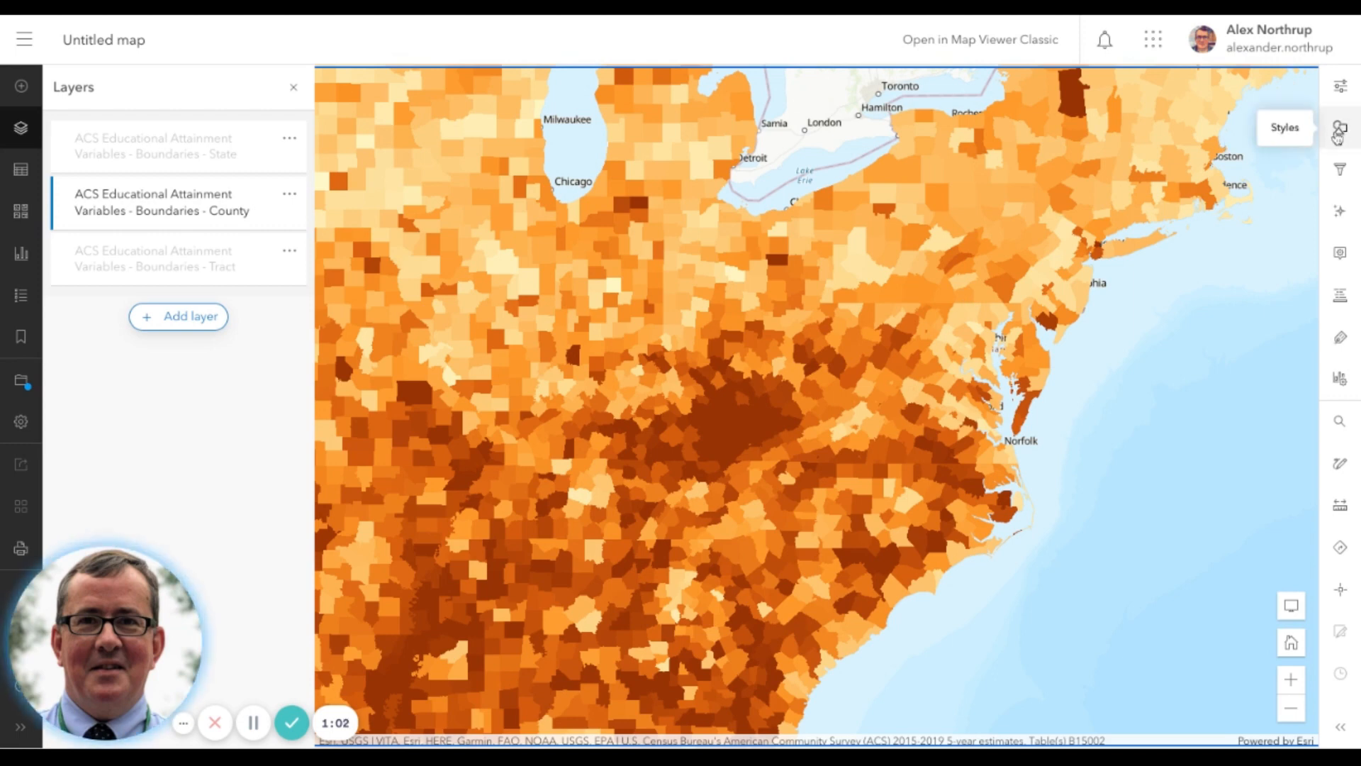
# Open the county layer's properties and check its symbology and map legend setting
pyautogui.click(1341, 87)
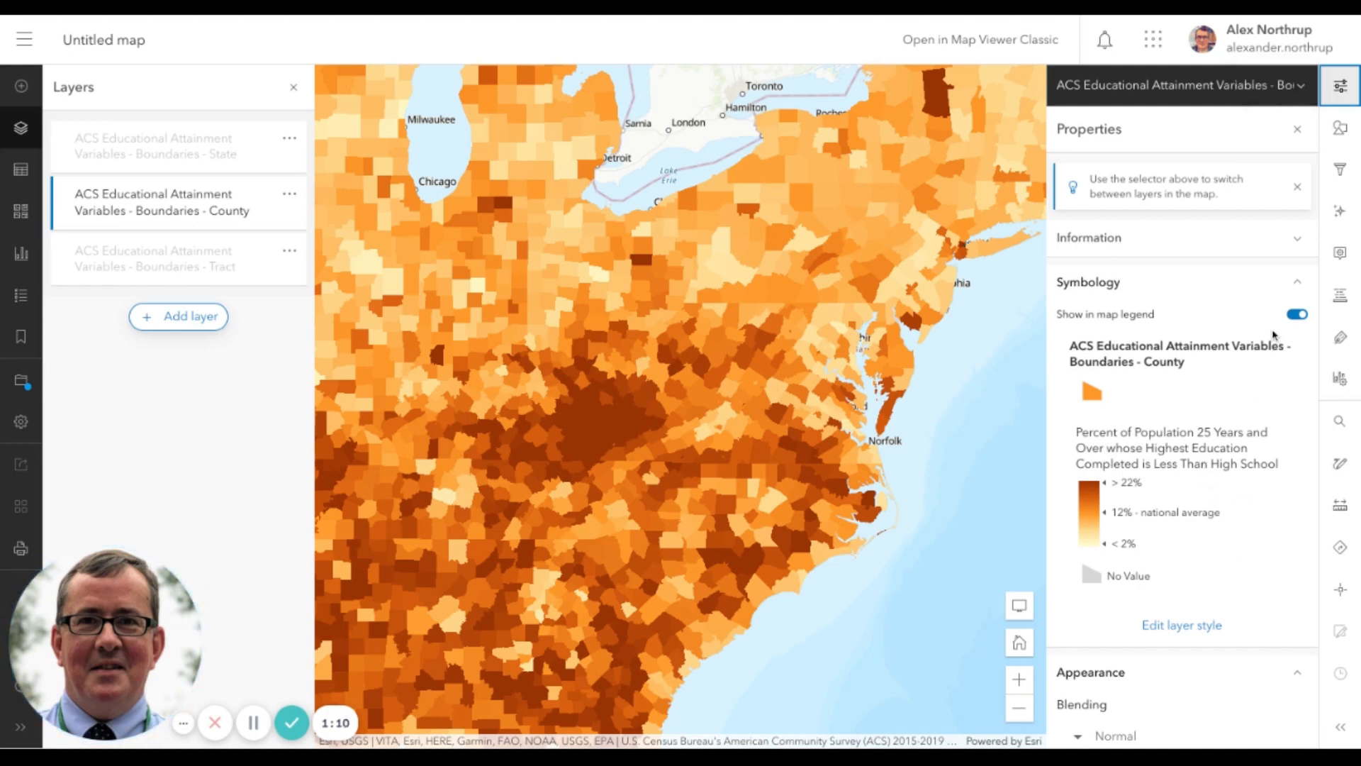
pyautogui.click(1297, 316)
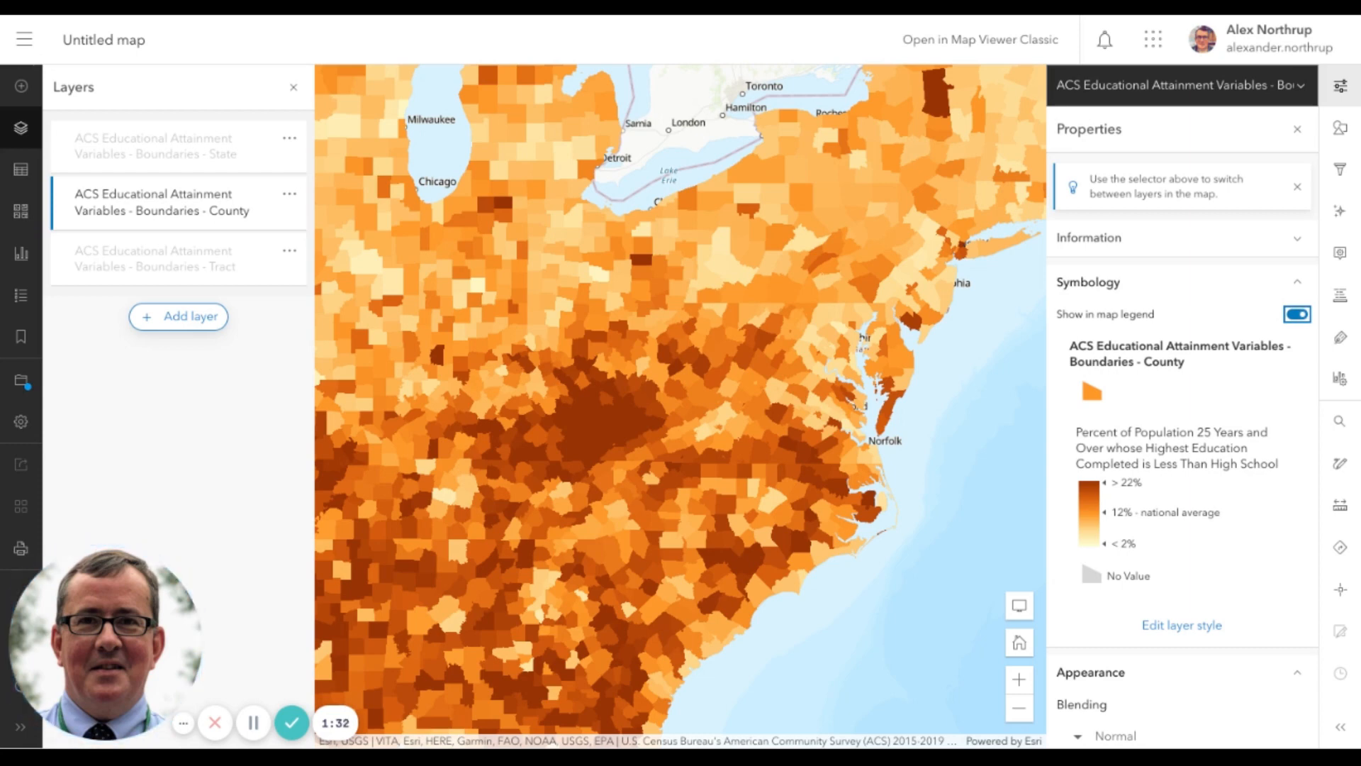
# Add the field "Percent of Population 25 Years and Over whose Highest Education Completed is Bachelor's Degree or Higher" to the county layer's style attributes
pyautogui.click(1341, 129)
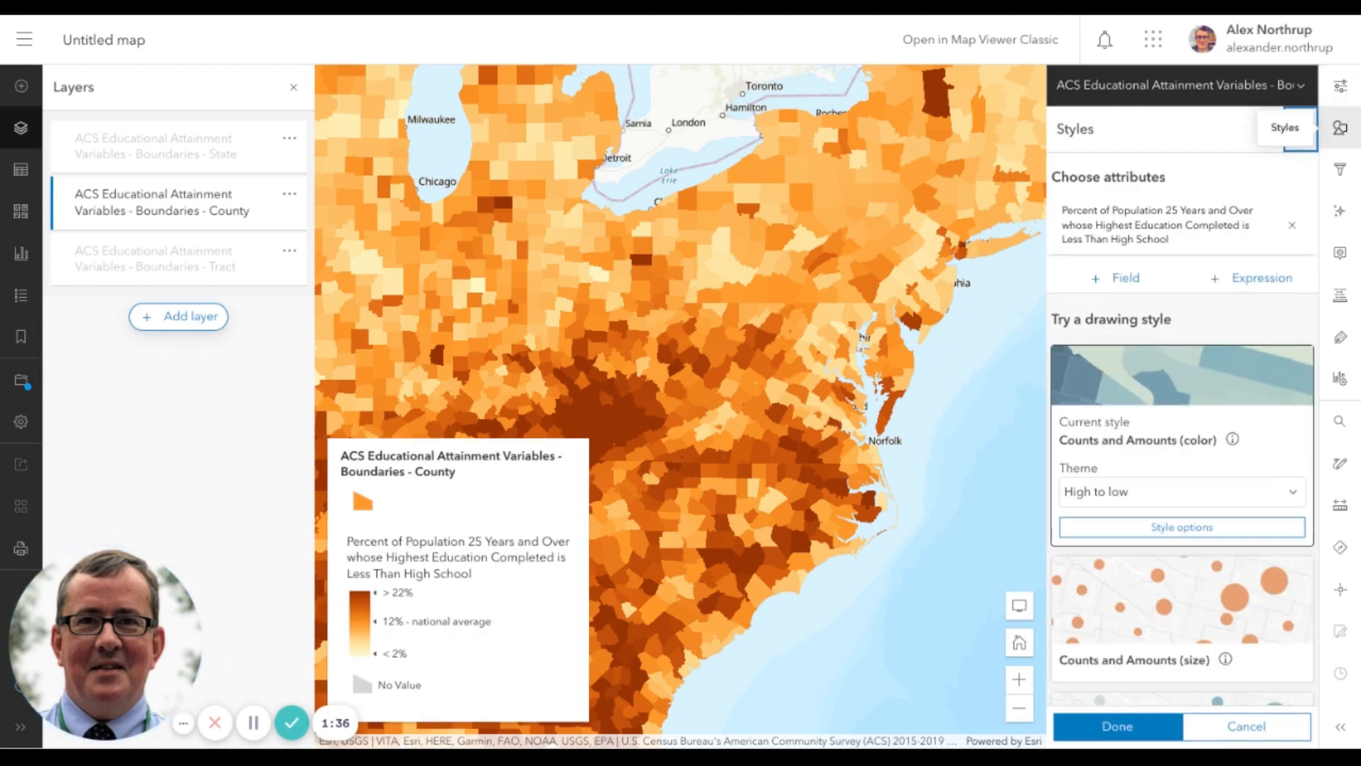
pyautogui.click(1122, 278)
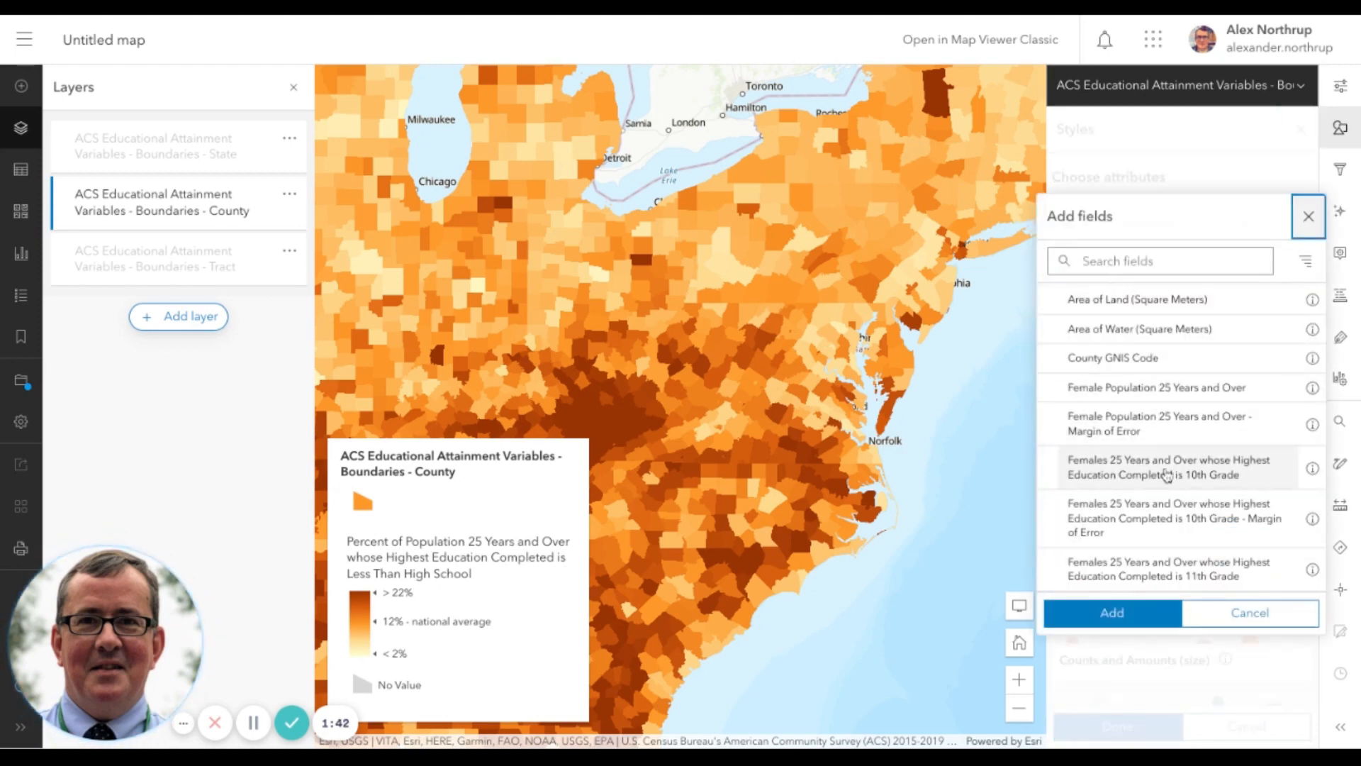
pyautogui.scroll(-2, 1167, 471)
pyautogui.scroll(3, 1167, 475)
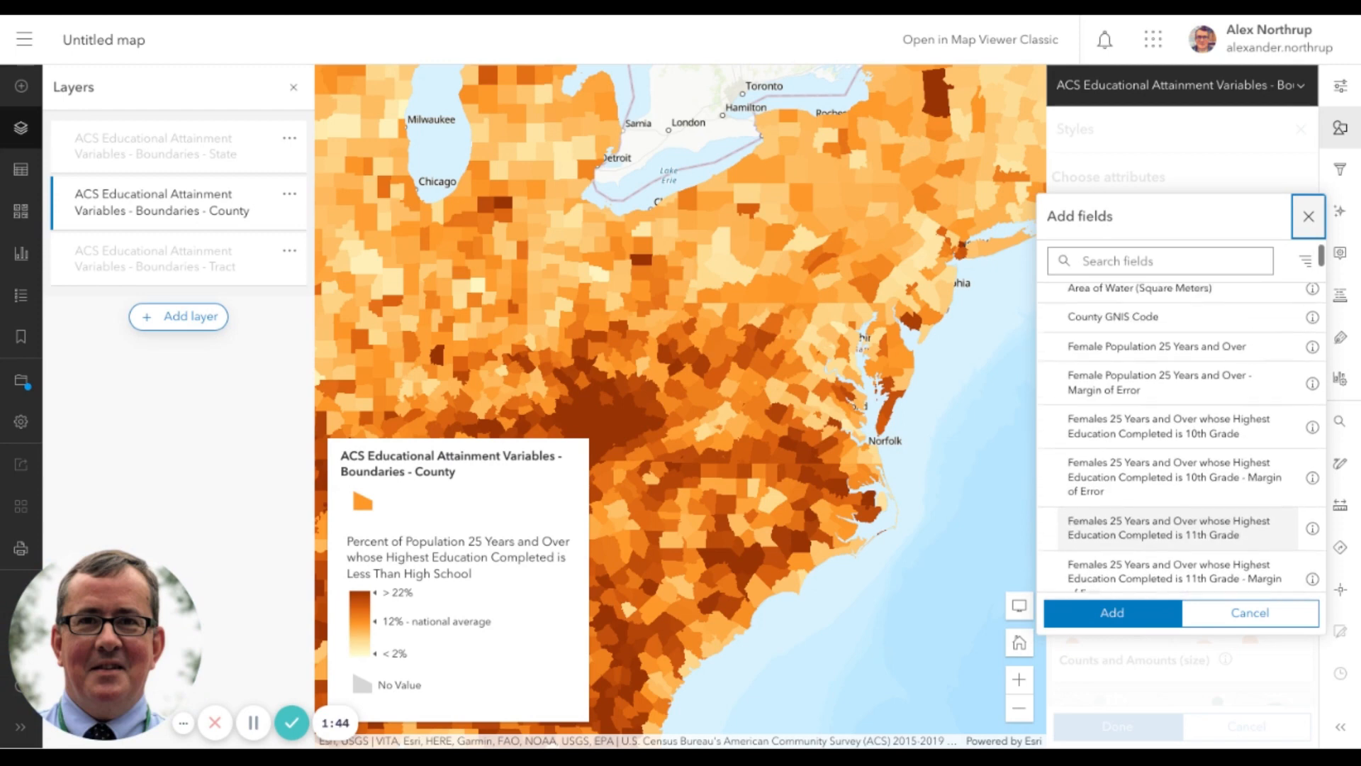
pyautogui.scroll(-4, 1170, 465)
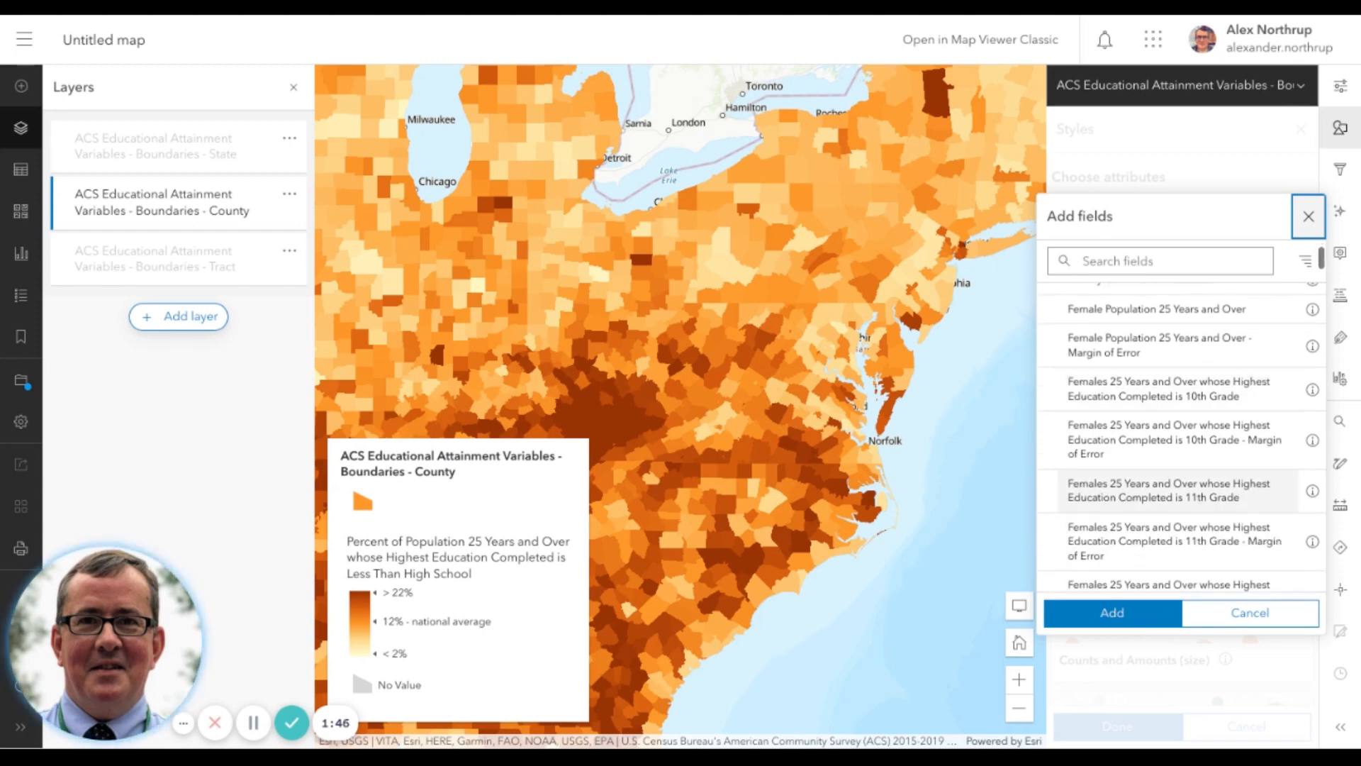
pyautogui.scroll(-2, 1170, 464)
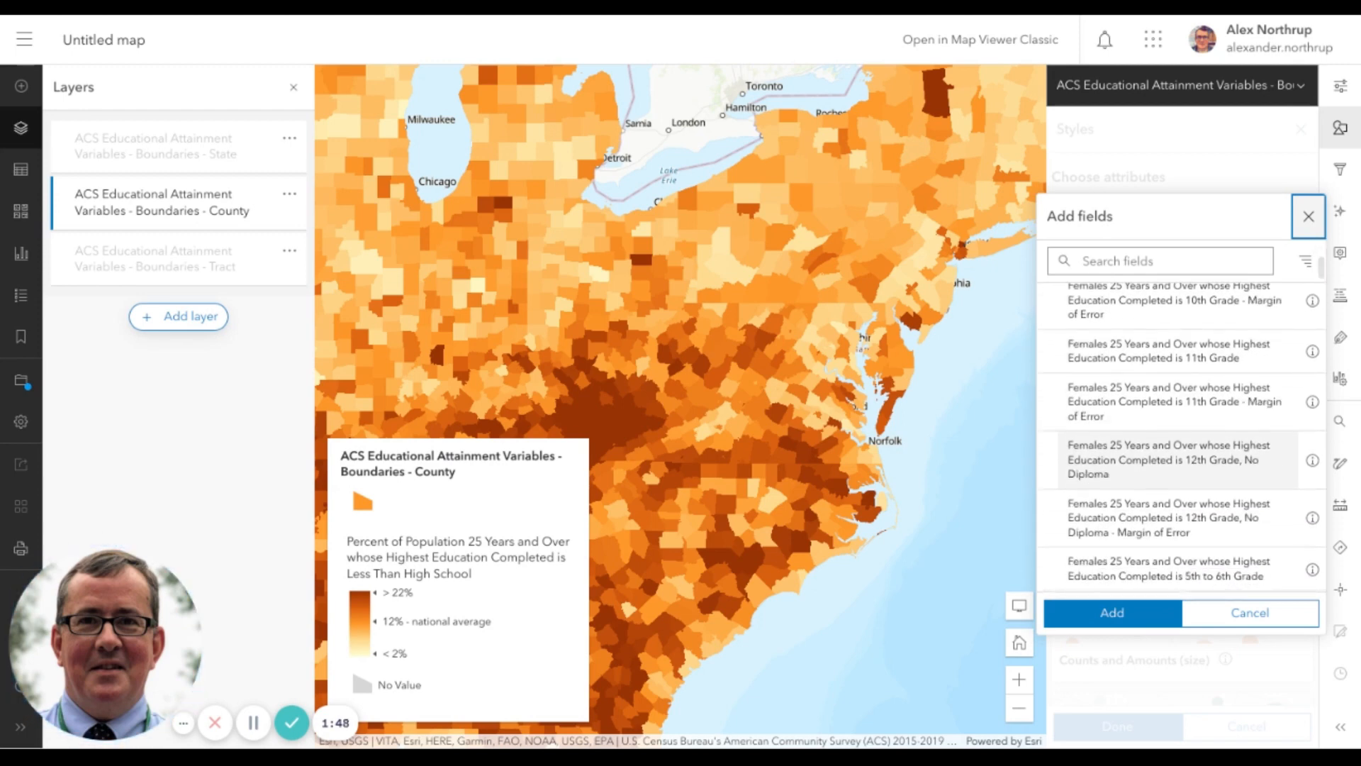
pyautogui.scroll(-1, 1170, 465)
pyautogui.scroll(-1, 1170, 475)
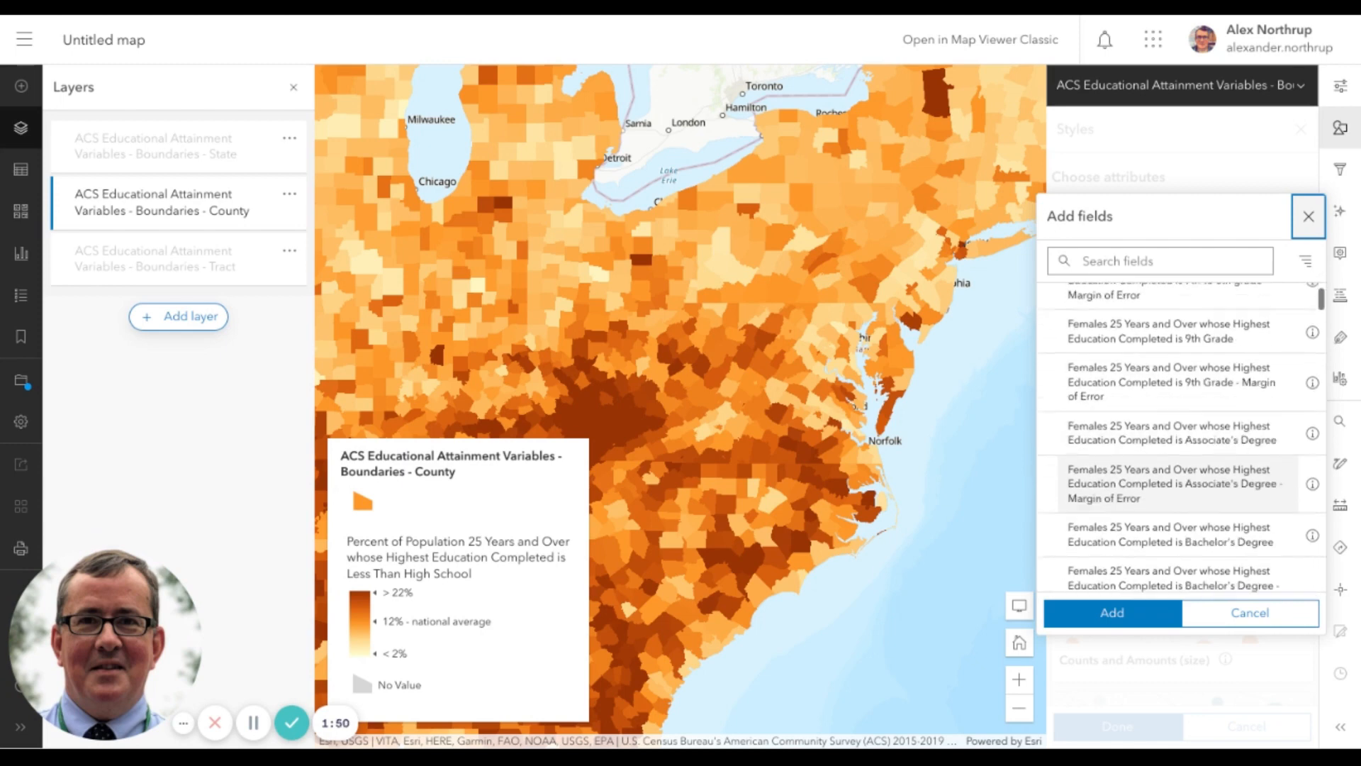
pyautogui.scroll(-9, 1170, 475)
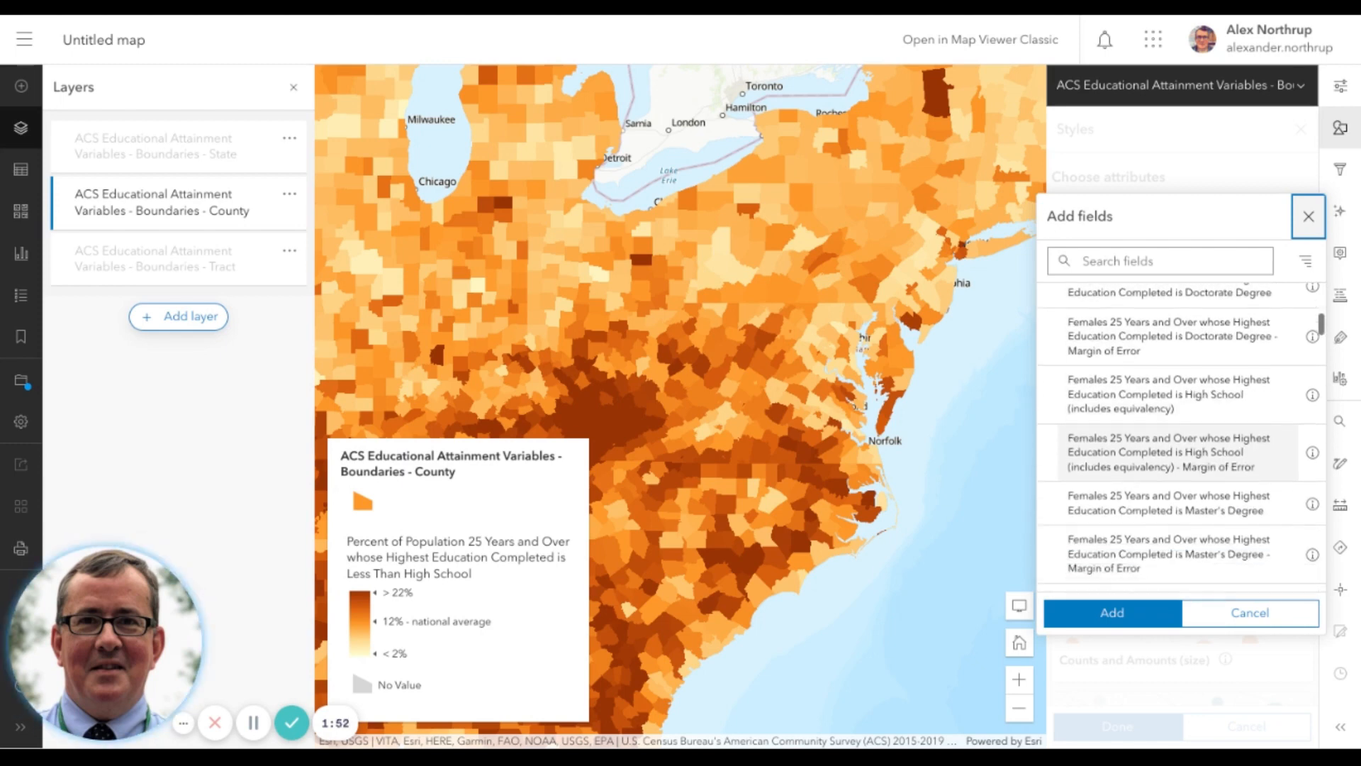
pyautogui.scroll(-5, 1177, 461)
pyautogui.scroll(-10, 1177, 468)
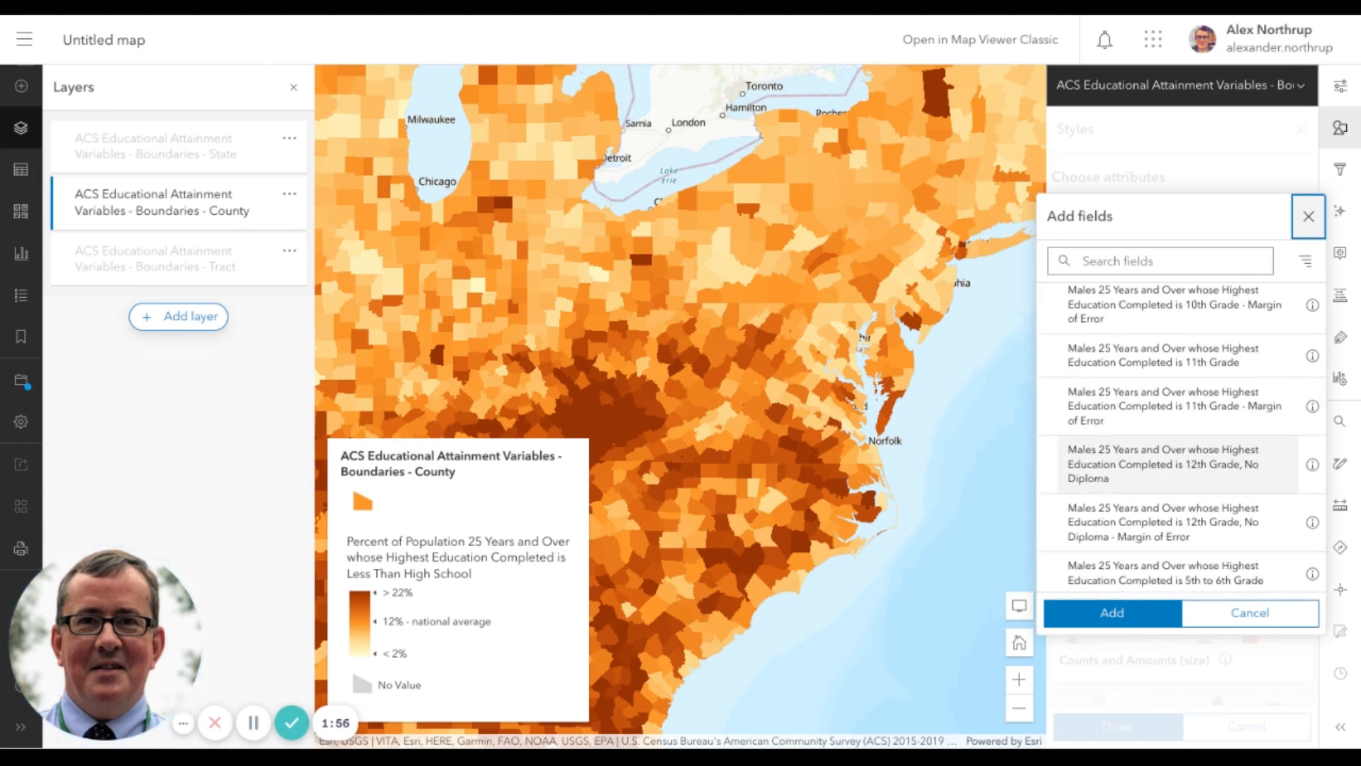
pyautogui.scroll(-1, 1104, 402)
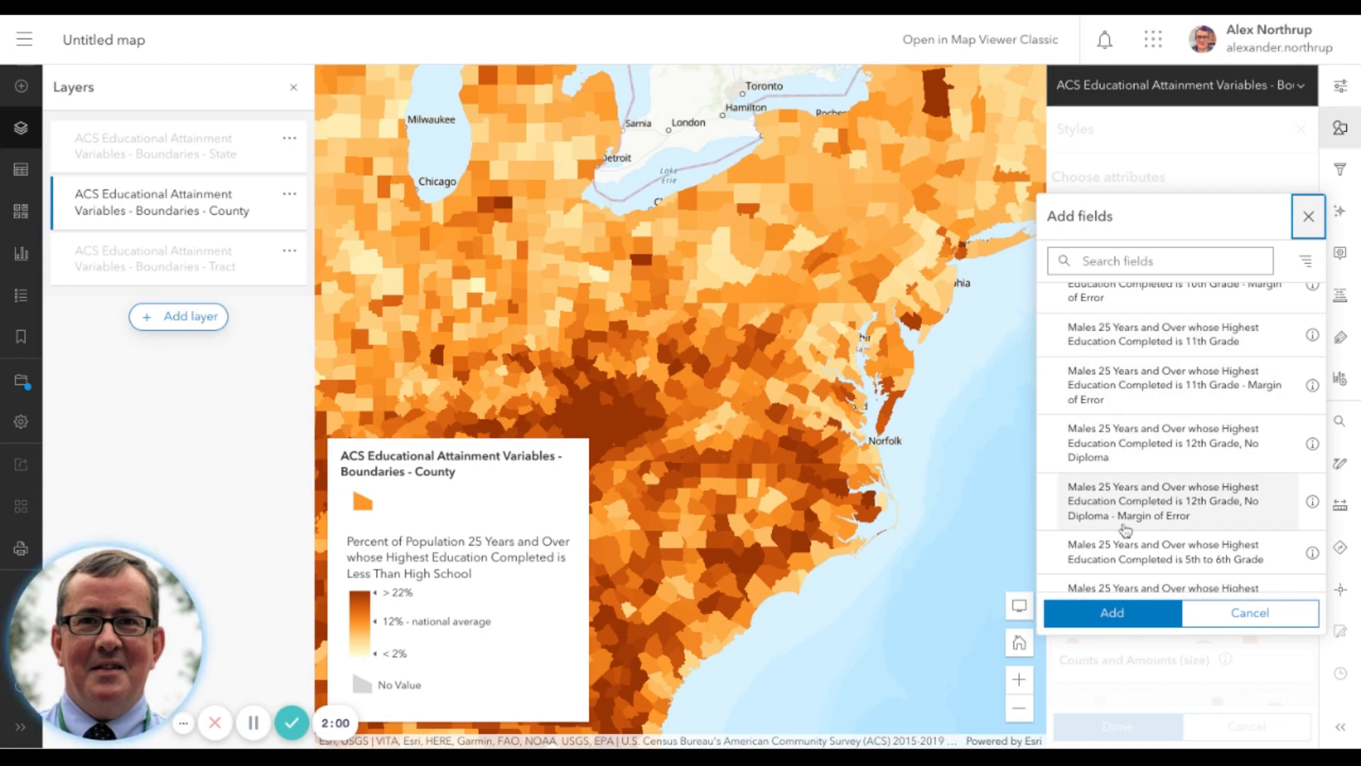
pyautogui.scroll(-4, 1129, 496)
pyautogui.scroll(-10, 1126, 531)
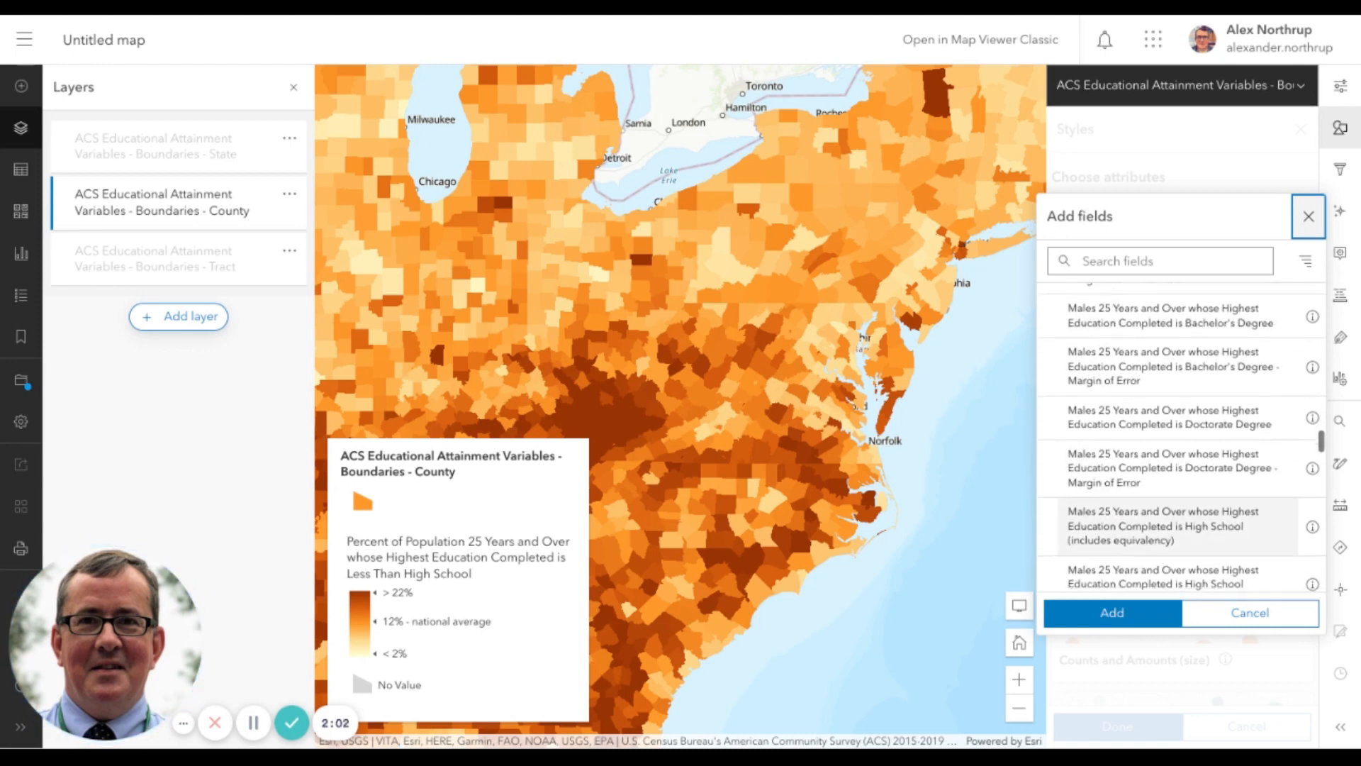
pyautogui.scroll(-10, 1177, 489)
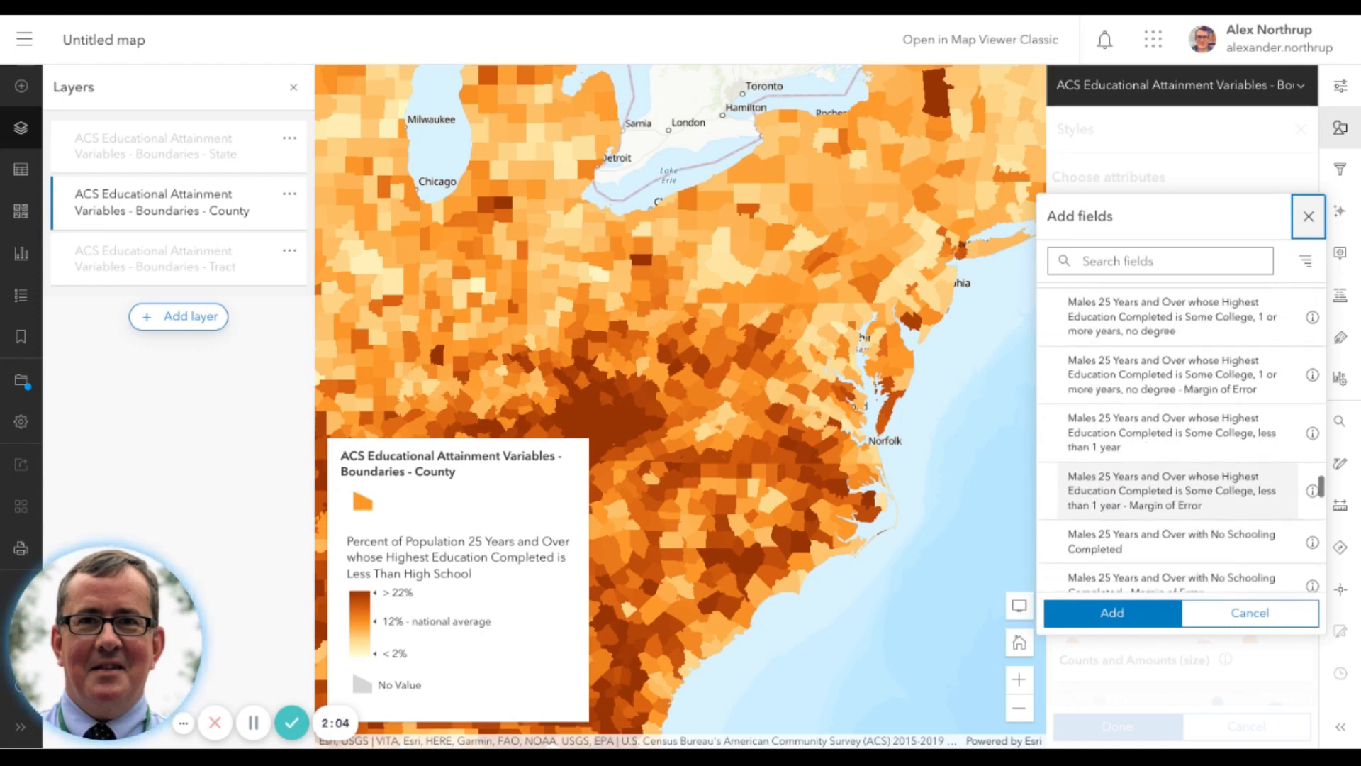
pyautogui.scroll(-2, 1177, 500)
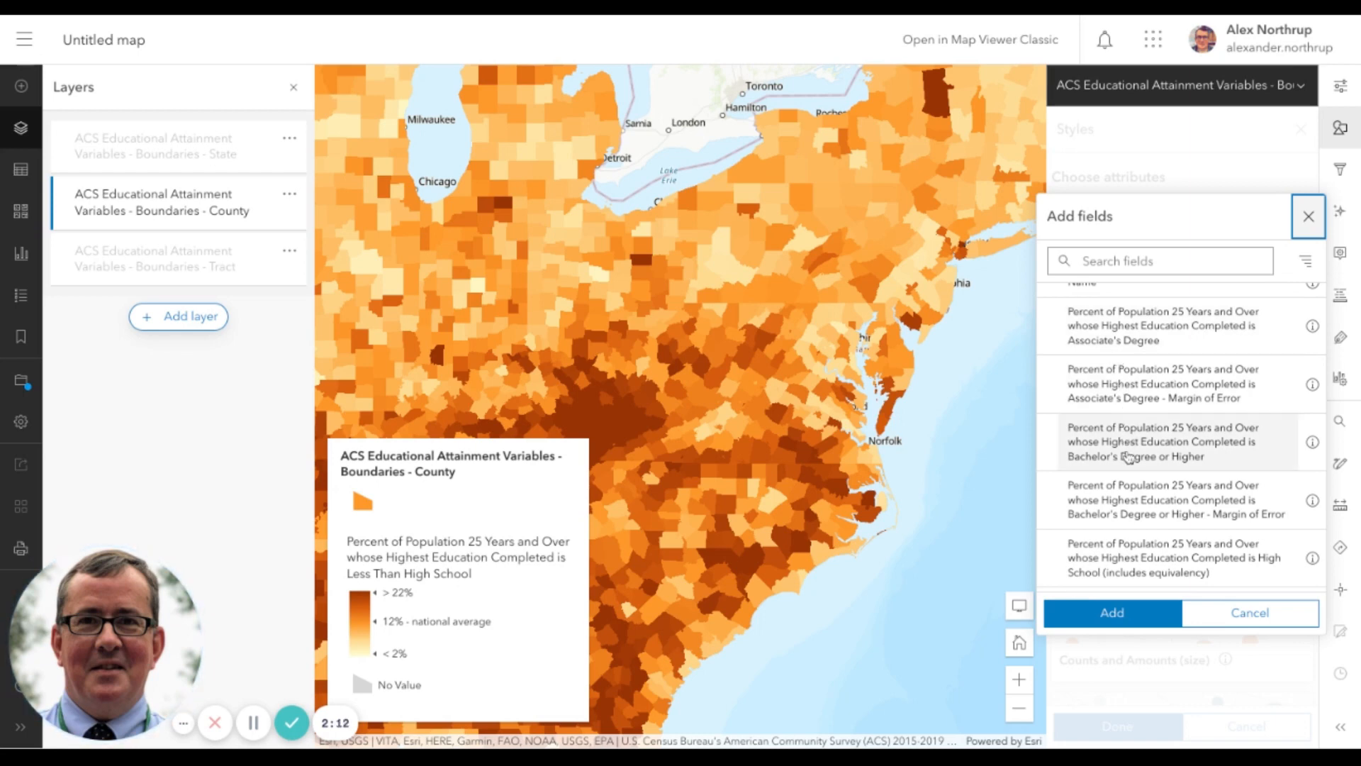
pyautogui.scroll(-1, 1126, 487)
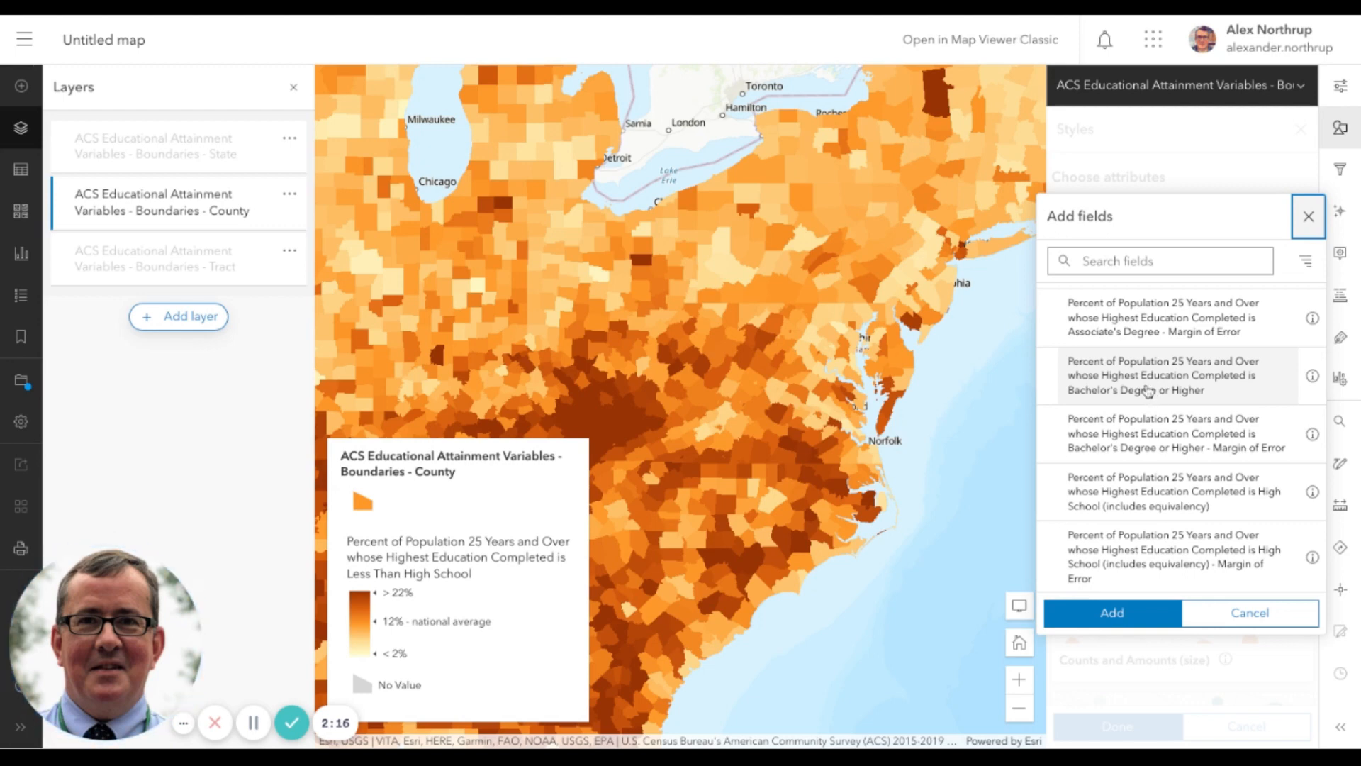
pyautogui.click(1154, 396)
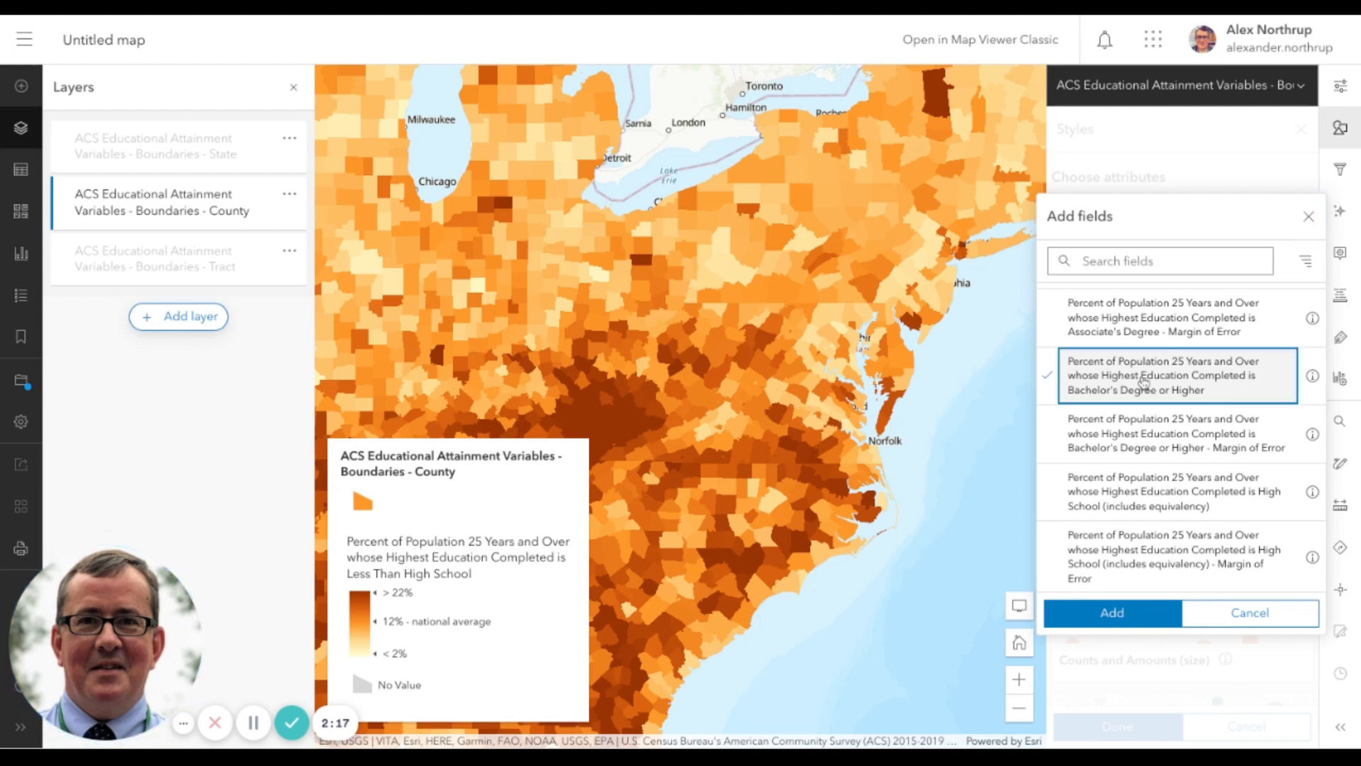
pyautogui.click(1115, 611)
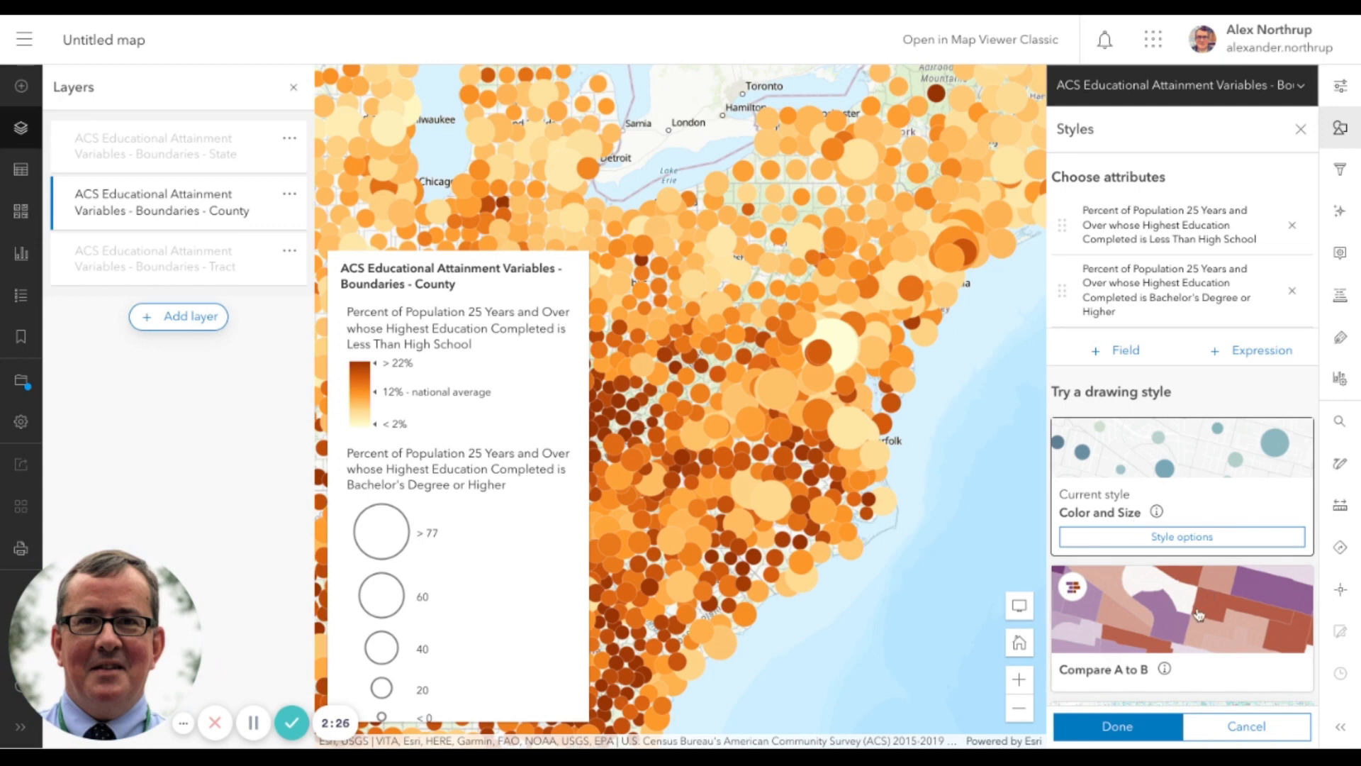
# Remove the "Less Than High School" percentage attribute from the county layer's style, after looking through the available drawing styles
pyautogui.scroll(-4, 1197, 614)
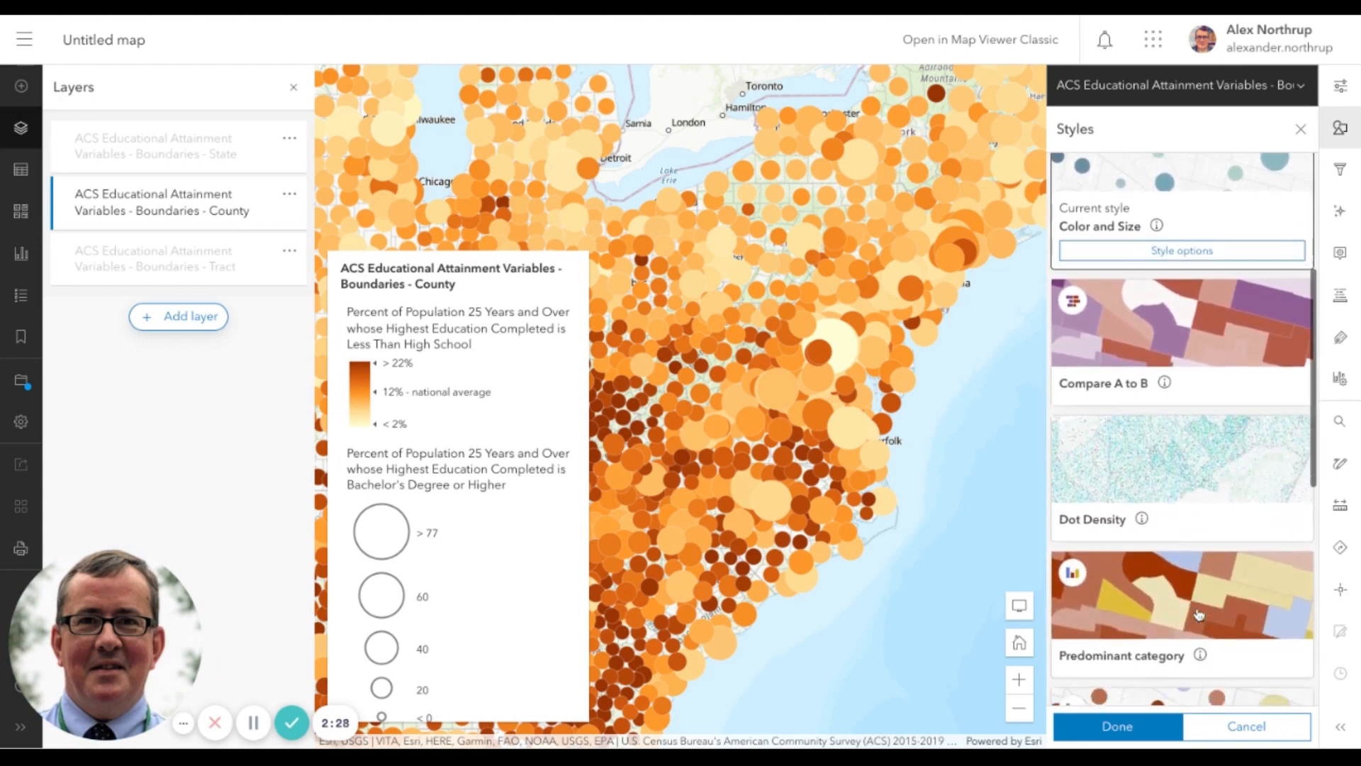
pyautogui.scroll(4, 1198, 614)
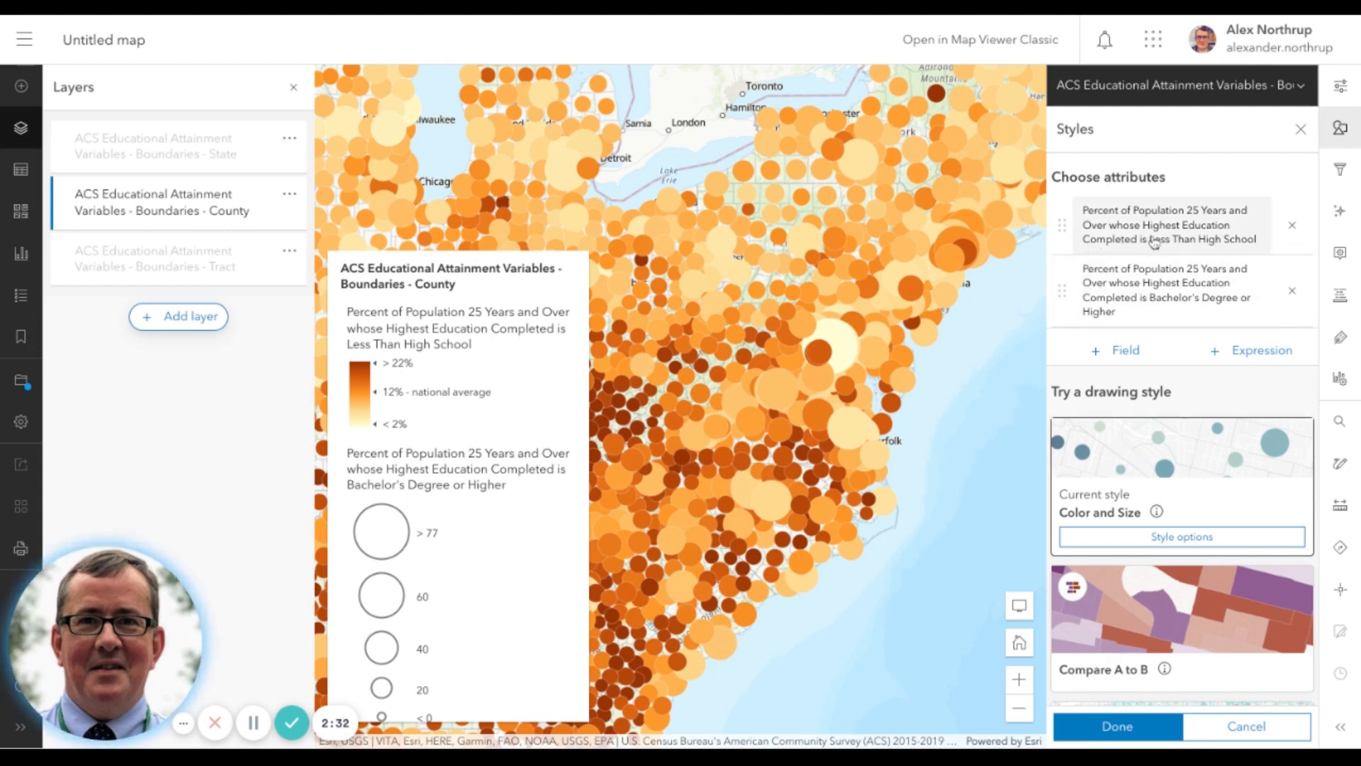
pyautogui.click(1293, 225)
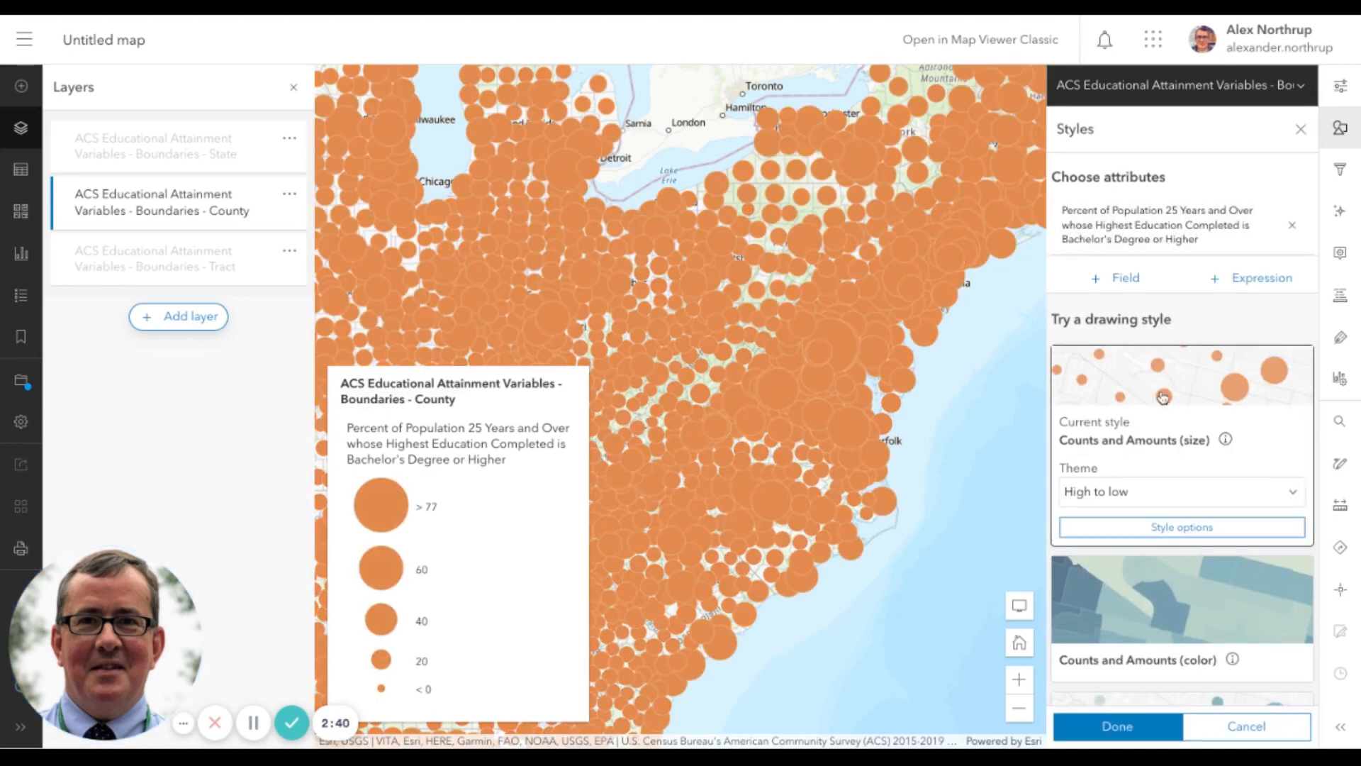
# Apply the Counts and Amounts (color) drawing style to the county layer
pyautogui.scroll(-2, 1165, 447)
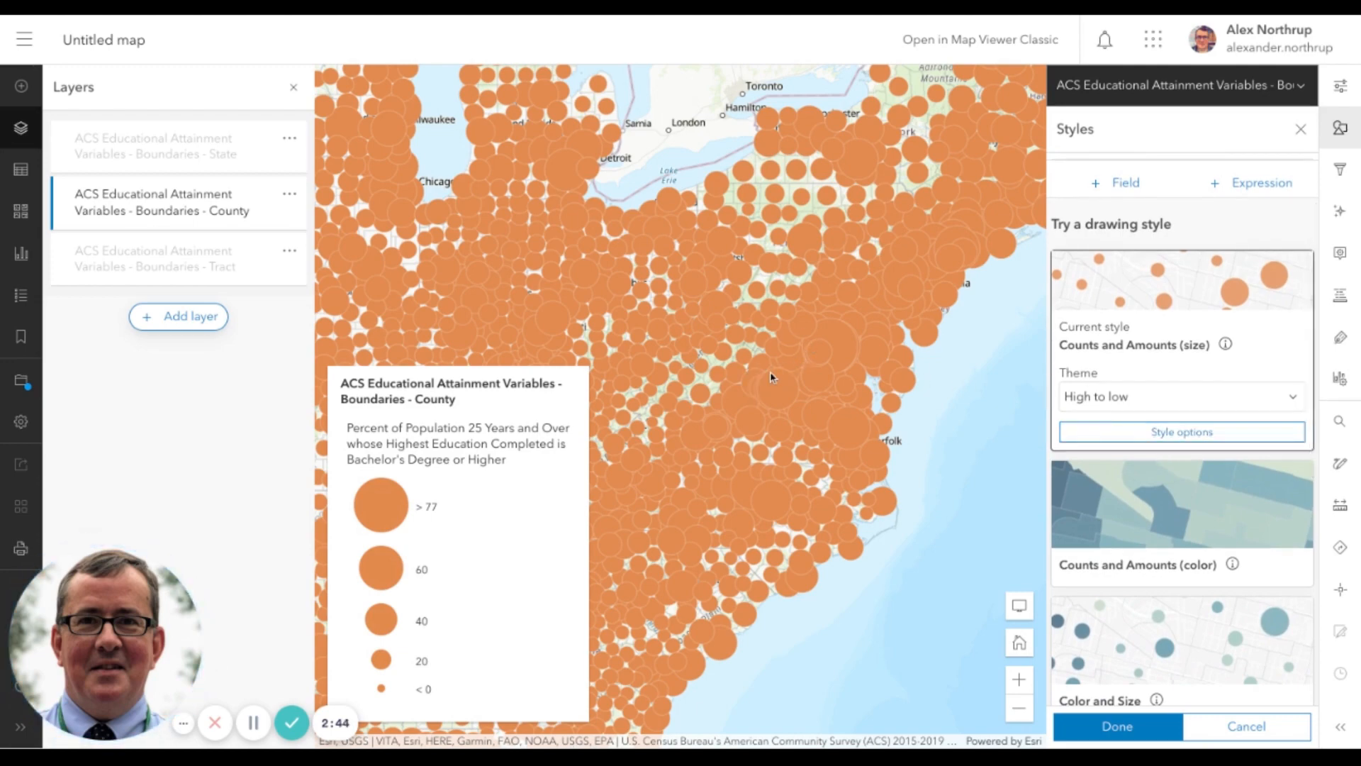
pyautogui.scroll(-3, 829, 407)
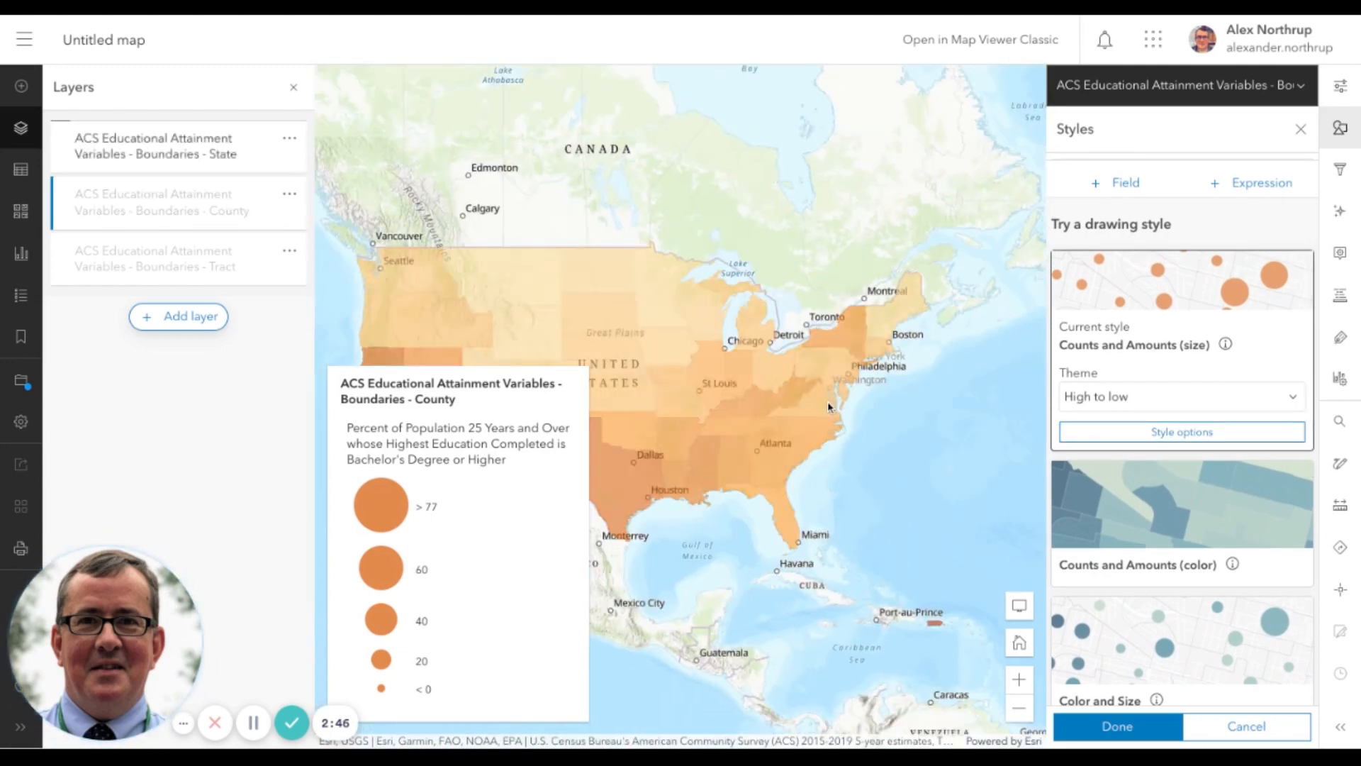
pyautogui.click(1017, 680)
pyautogui.click(1014, 677)
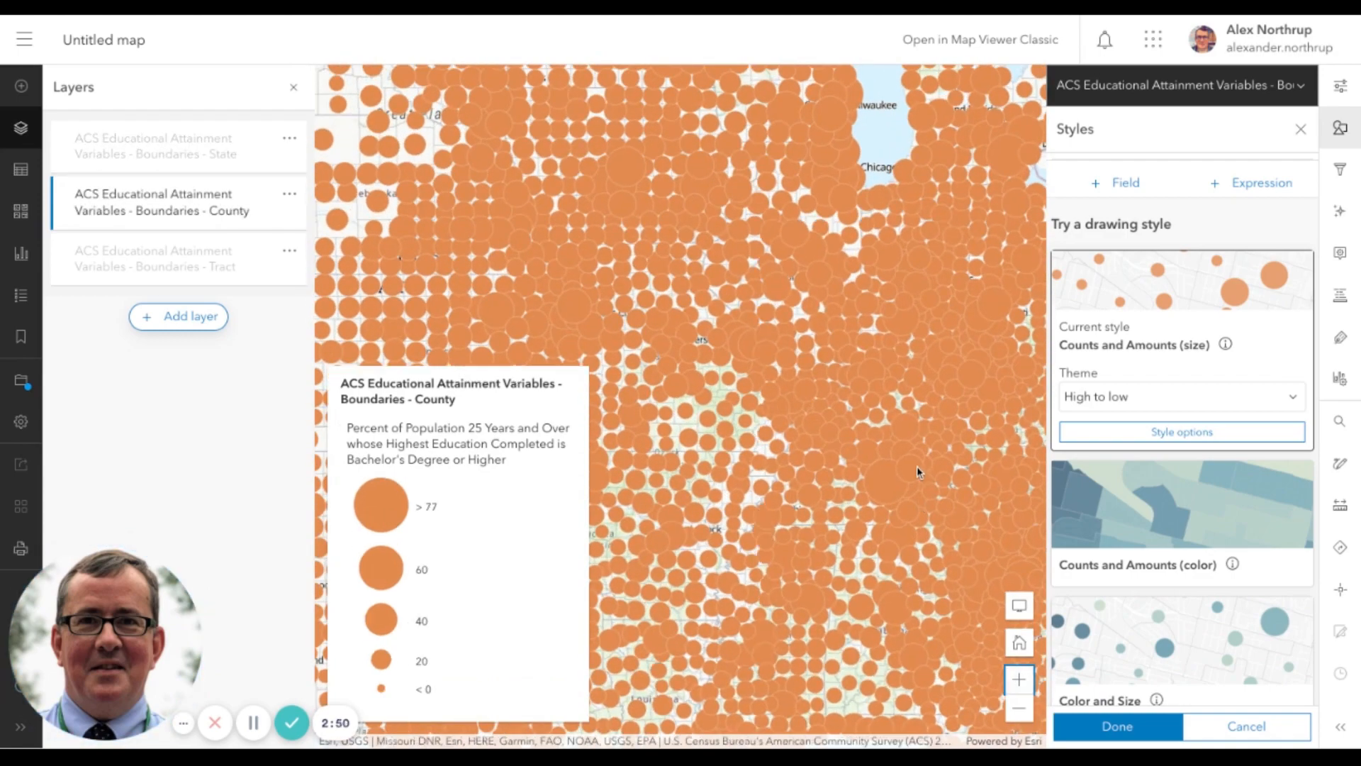
pyautogui.moveTo(917, 466); pyautogui.dragTo(635, 431)
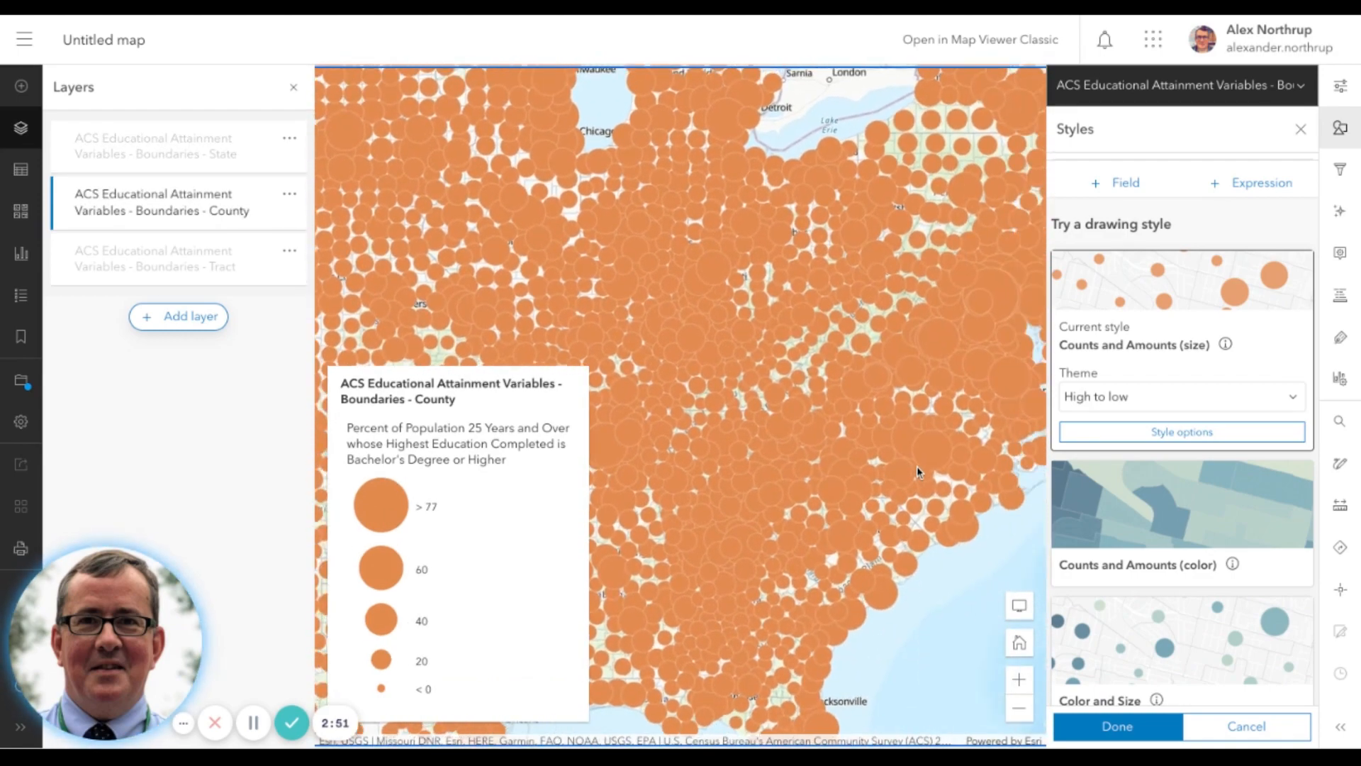
pyautogui.click(1134, 570)
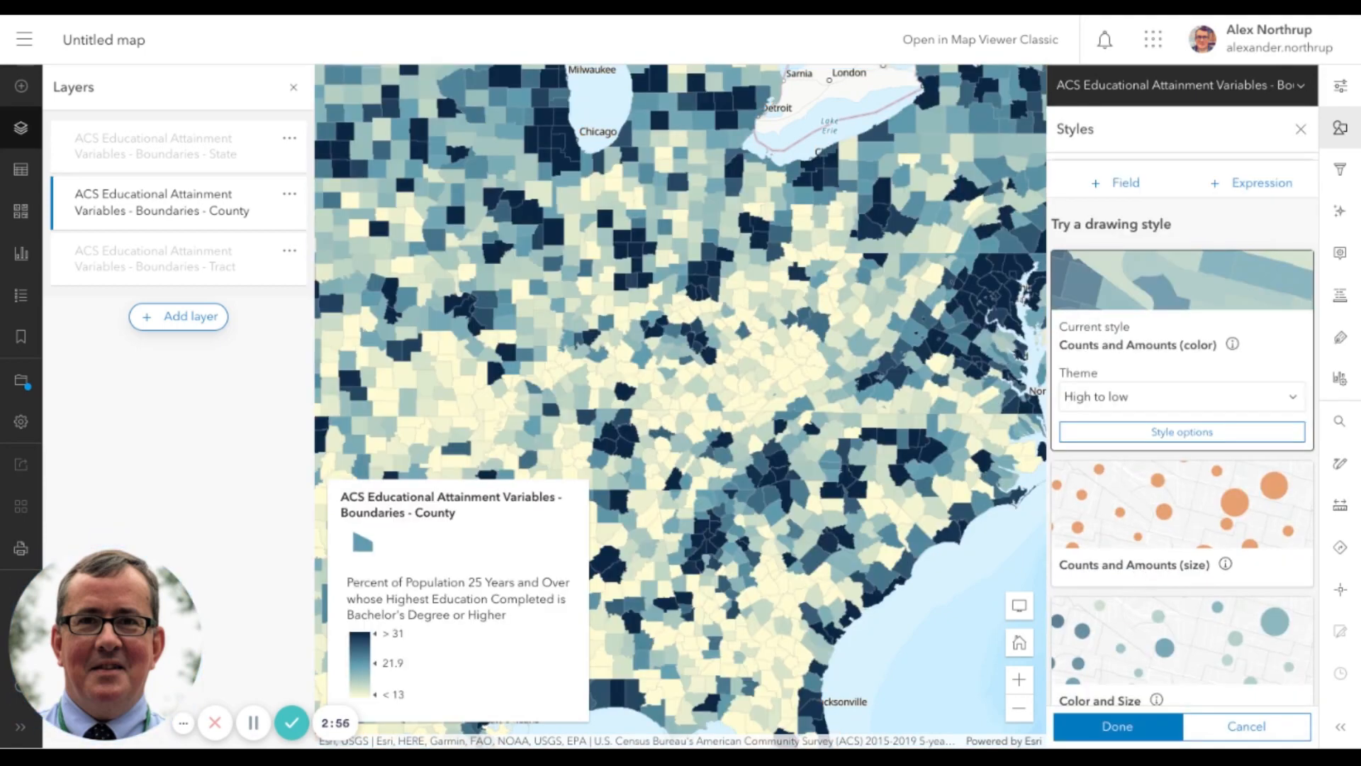
# Change the county layer's color ramp to the cream-to-dark-purple ramp in the Counts and Amounts (color) style options
pyautogui.moveTo(1002, 535); pyautogui.dragTo(970, 588)
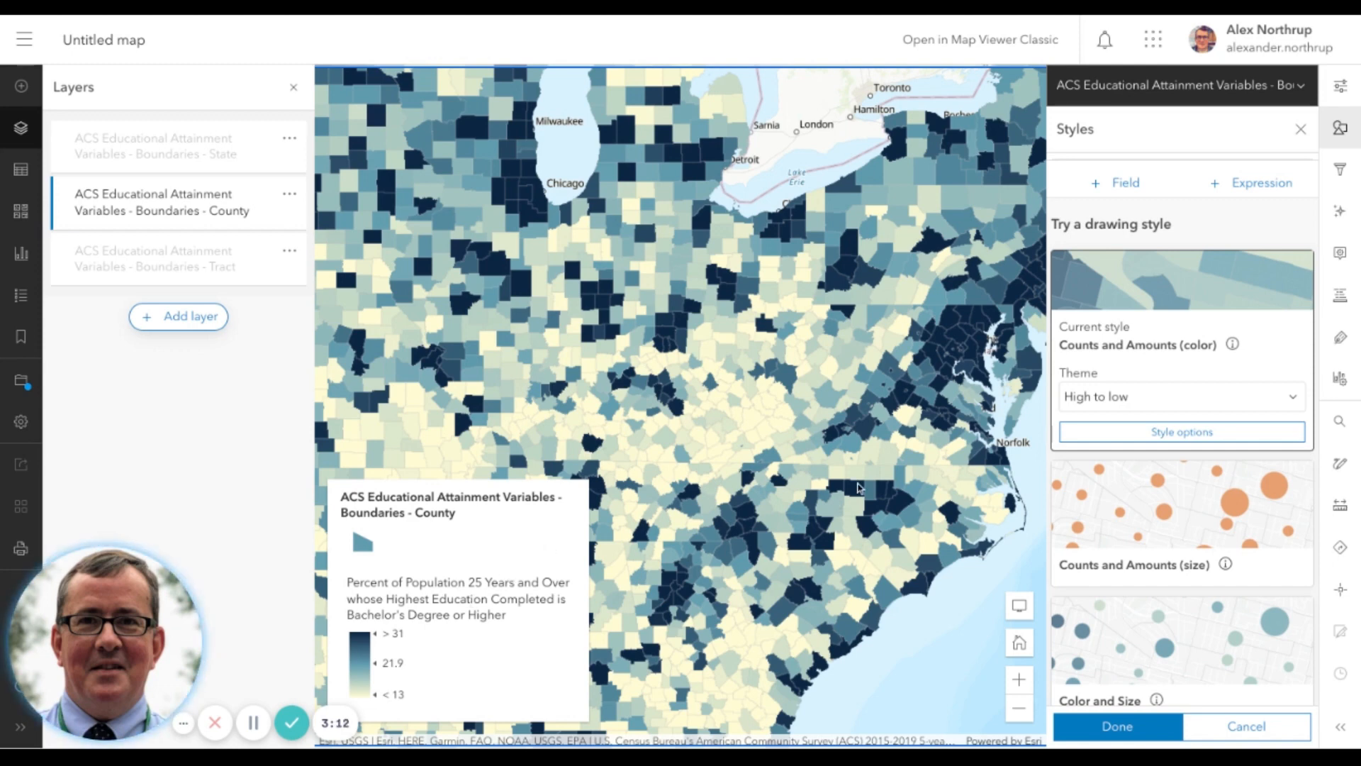
pyautogui.click(1182, 433)
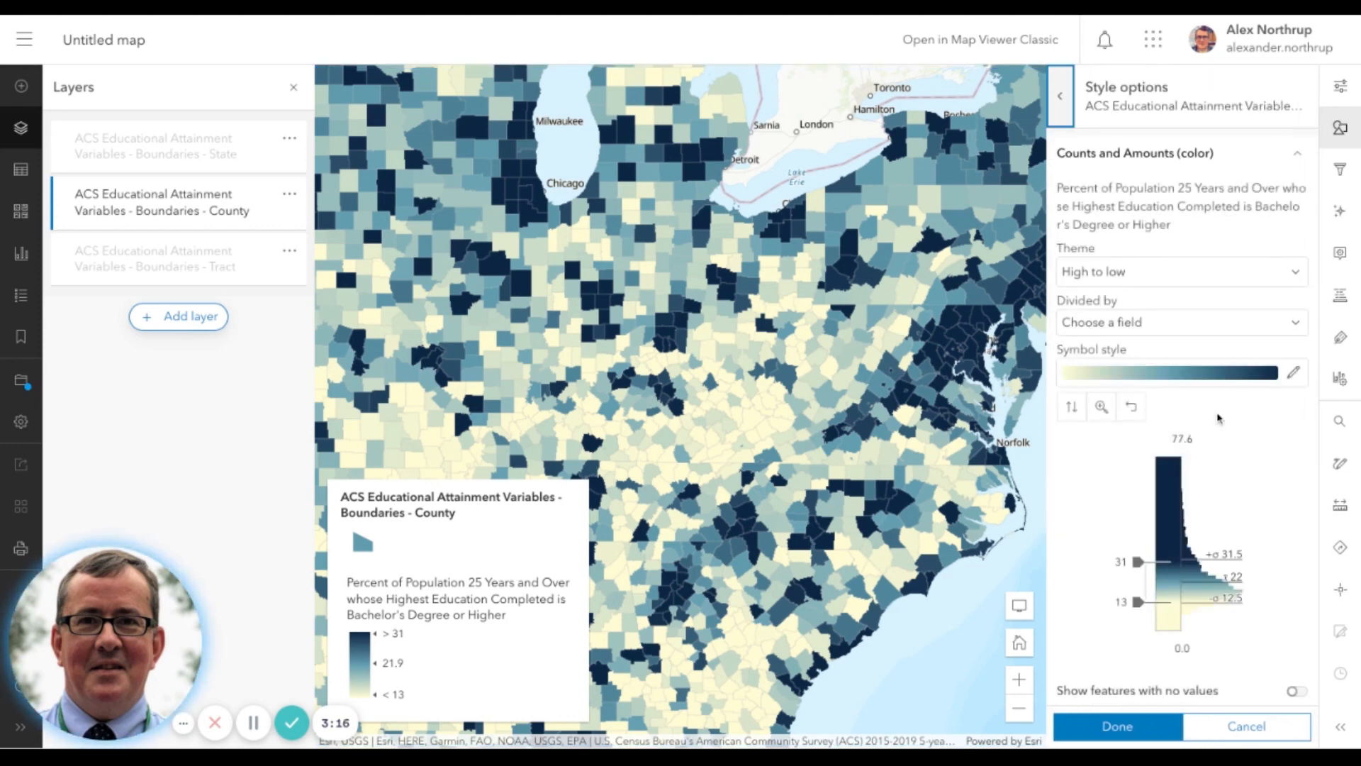
pyautogui.click(1295, 374)
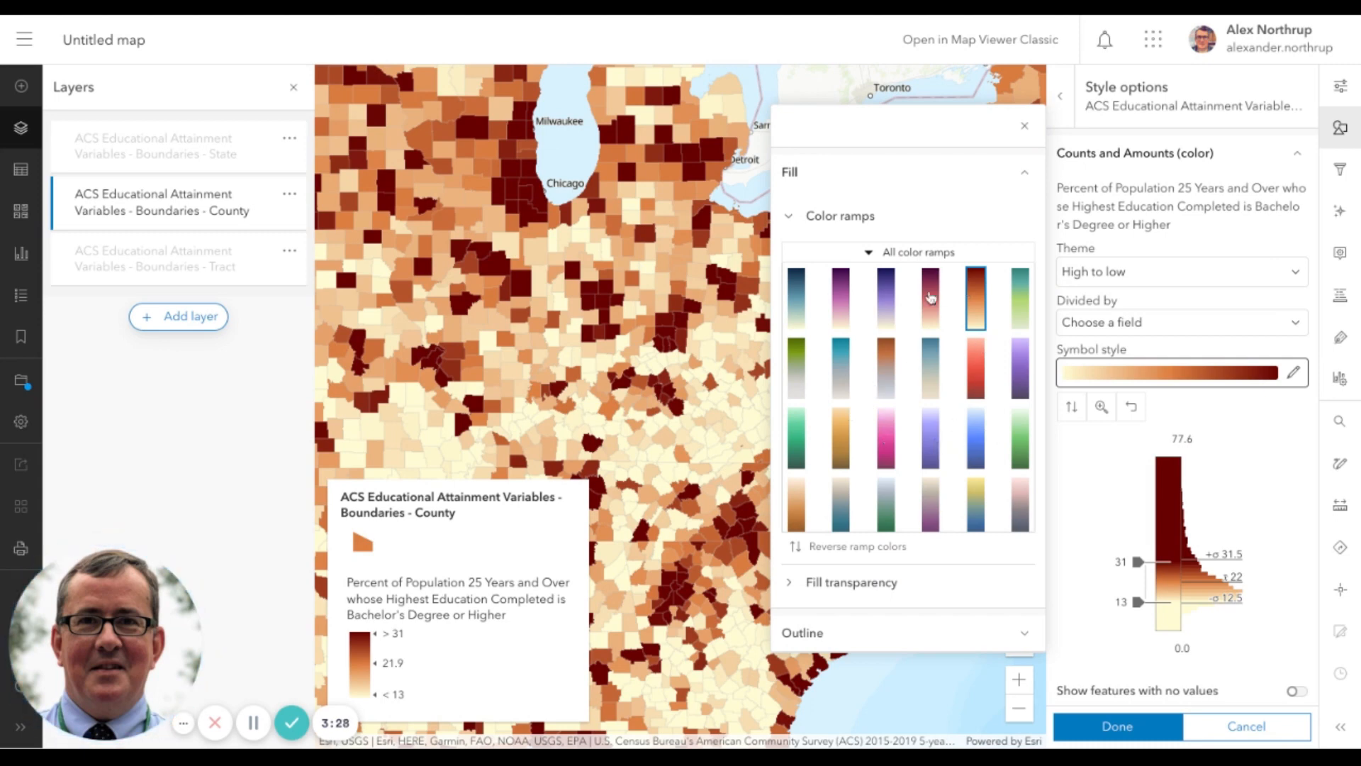
pyautogui.click(841, 298)
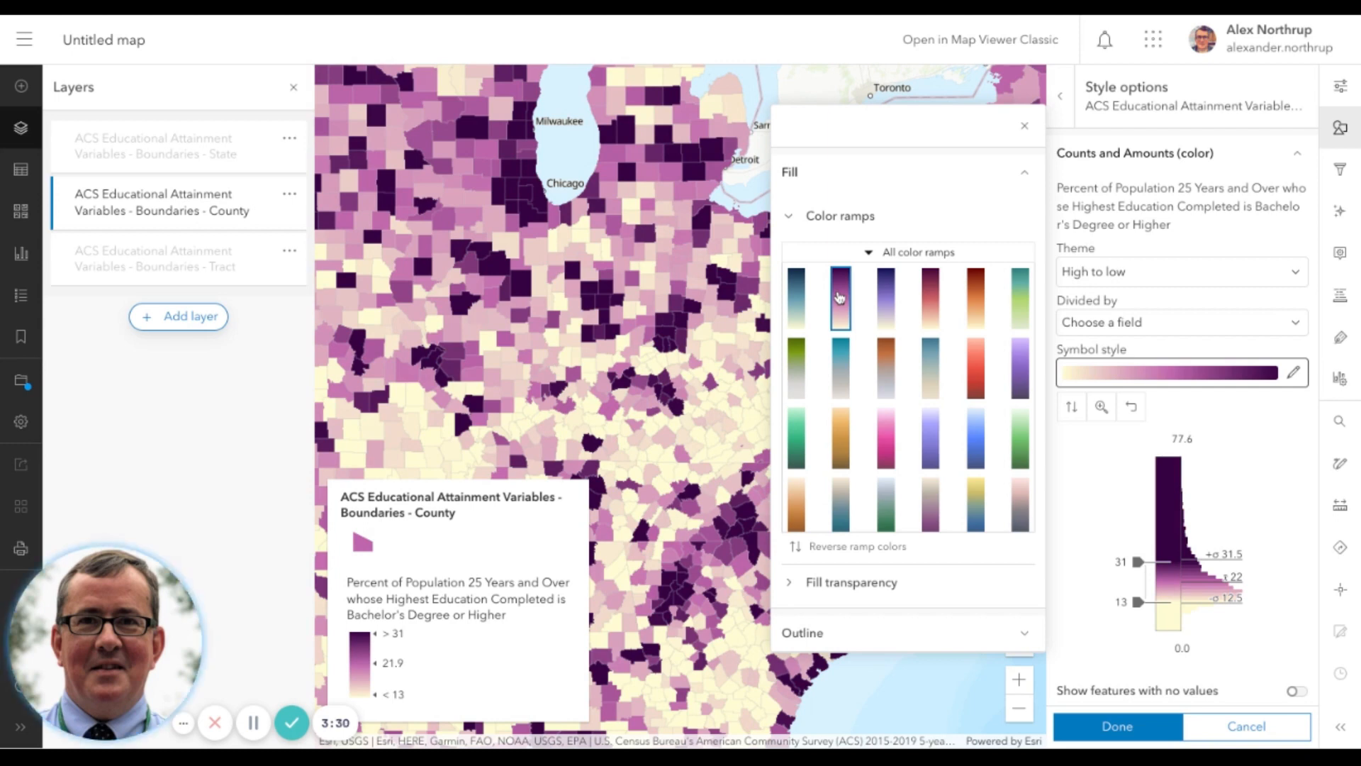
pyautogui.click(1024, 135)
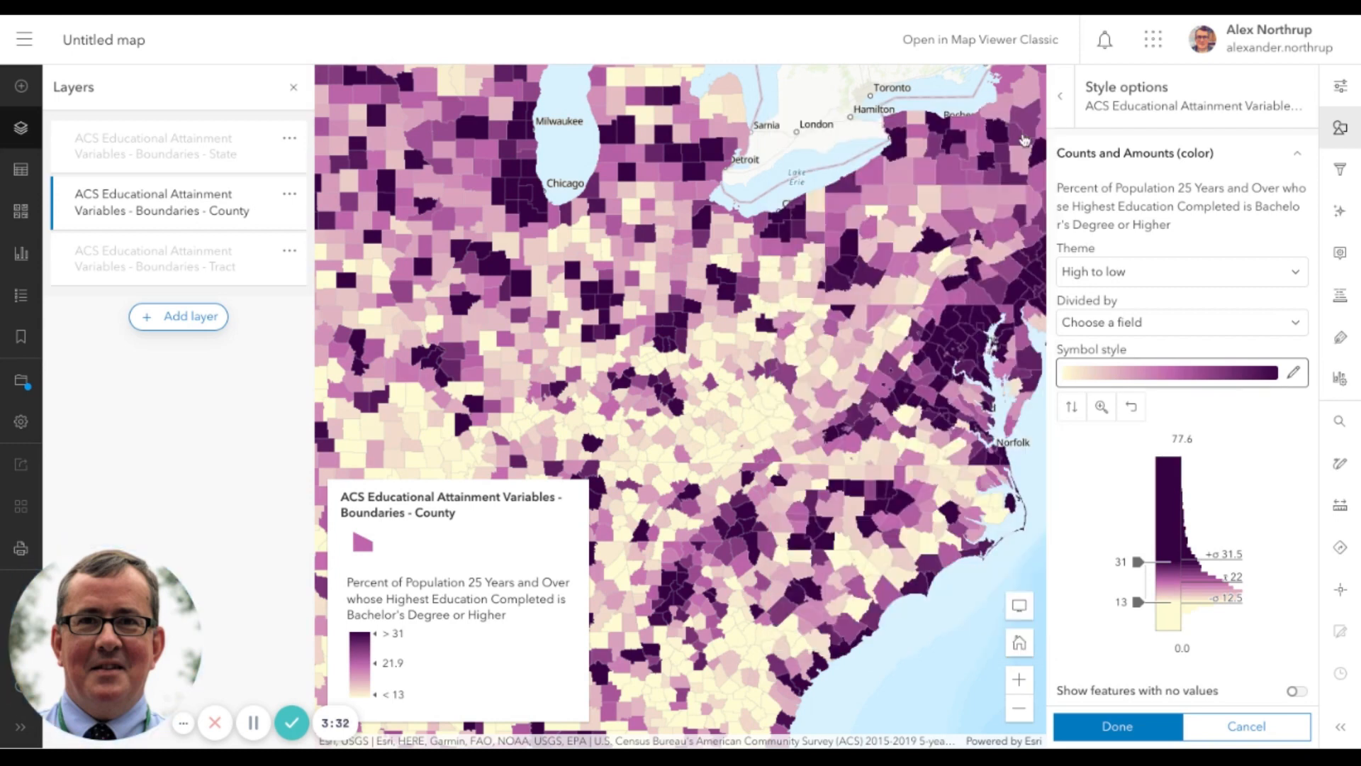
# Review the remaining style options below the histogram and accept the county layer's new style
pyautogui.scroll(-1, 1122, 494)
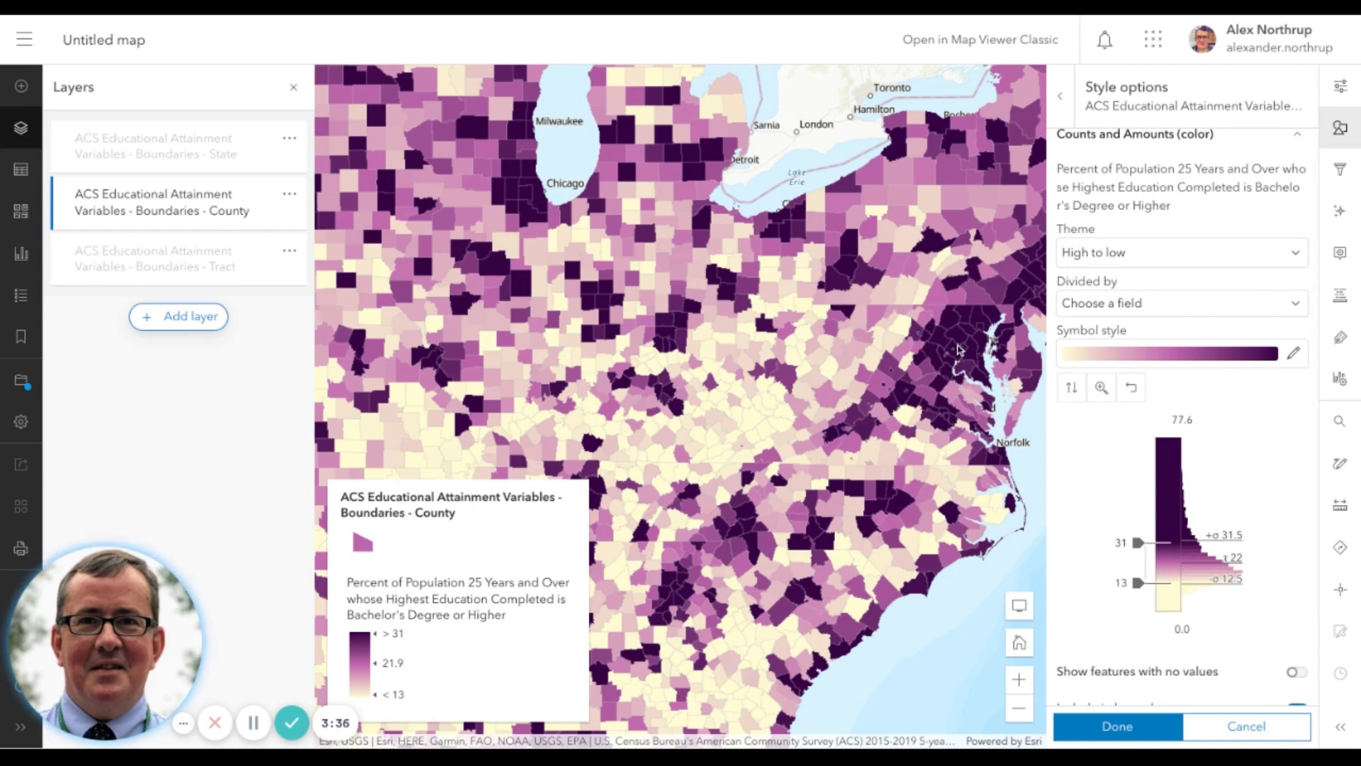
pyautogui.scroll(-2, 1146, 595)
pyautogui.click(1150, 584)
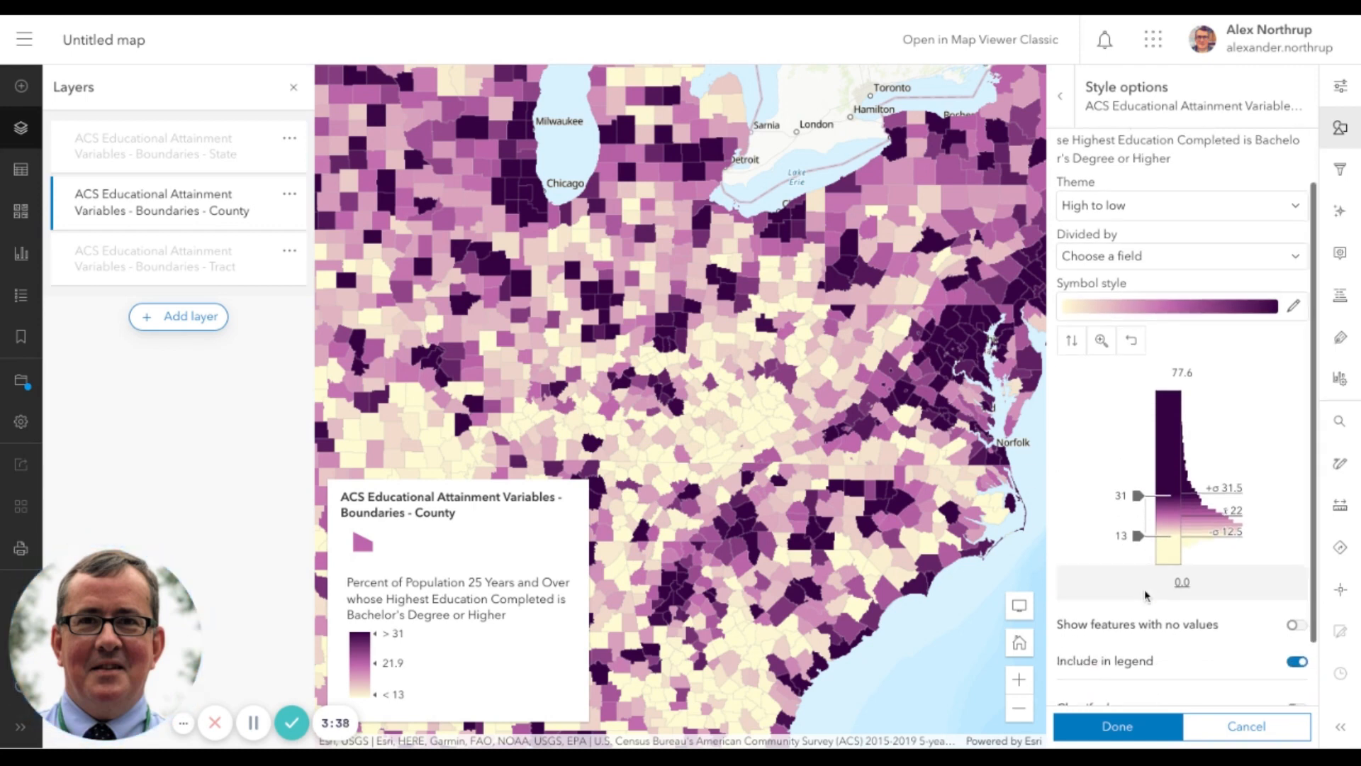
pyautogui.click(1099, 729)
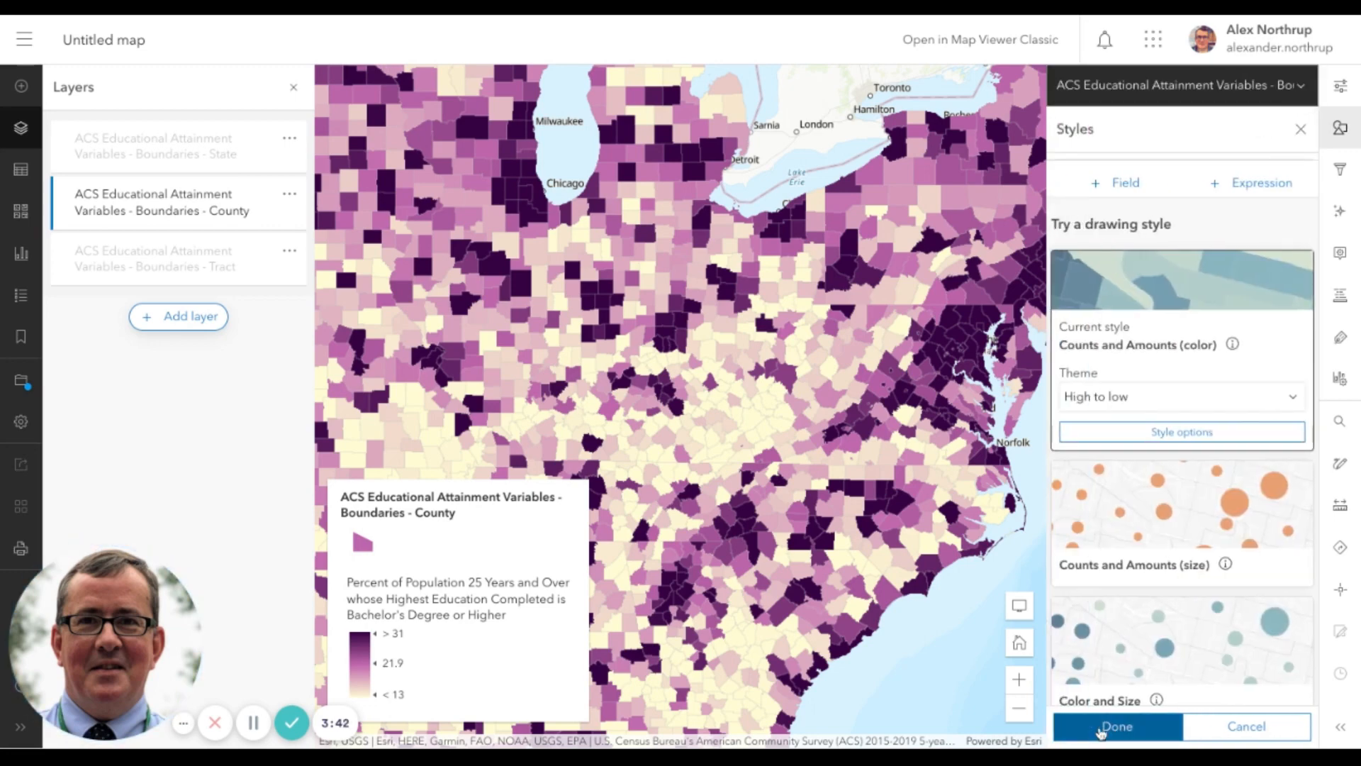
pyautogui.click(1129, 731)
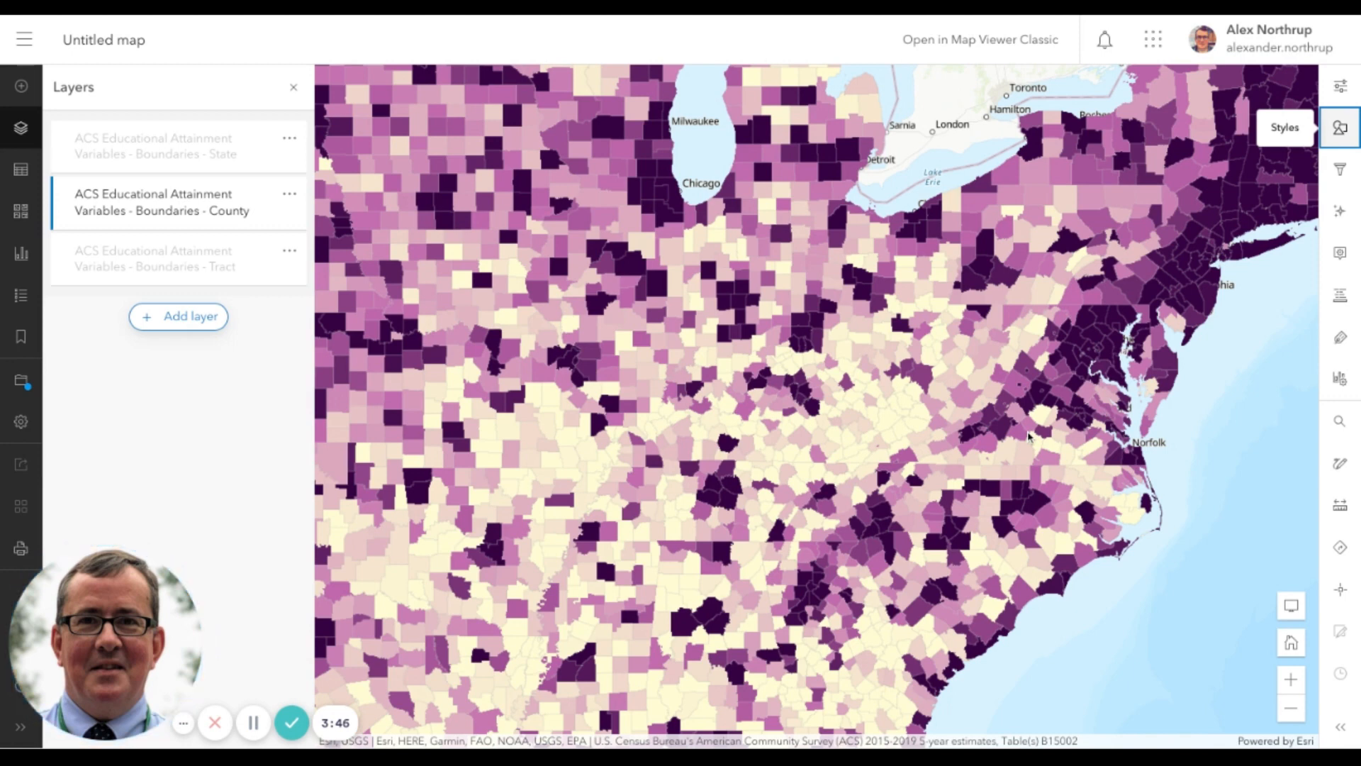
# Display the map legend and examine the county pattern of bachelor's degree attainment across the wider United States
pyautogui.click(19, 297)
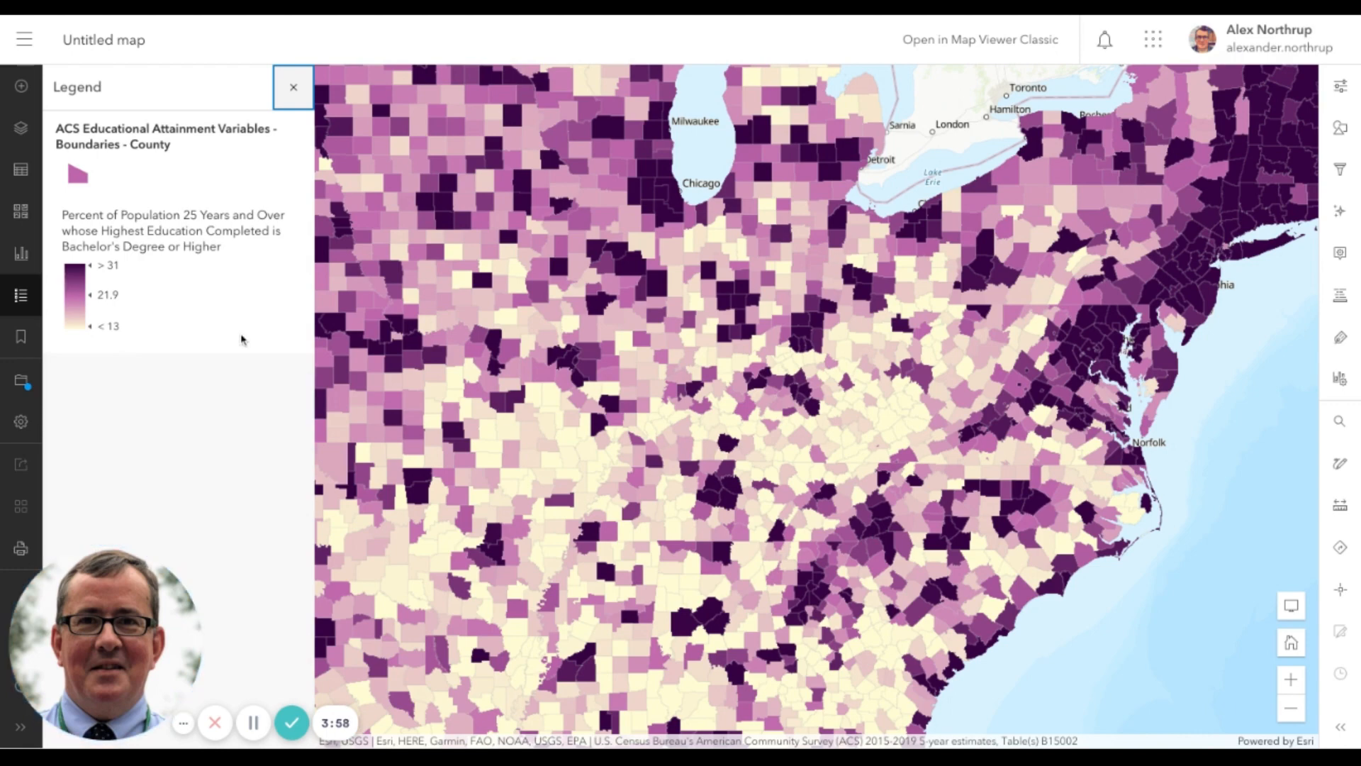
pyautogui.click(1291, 710)
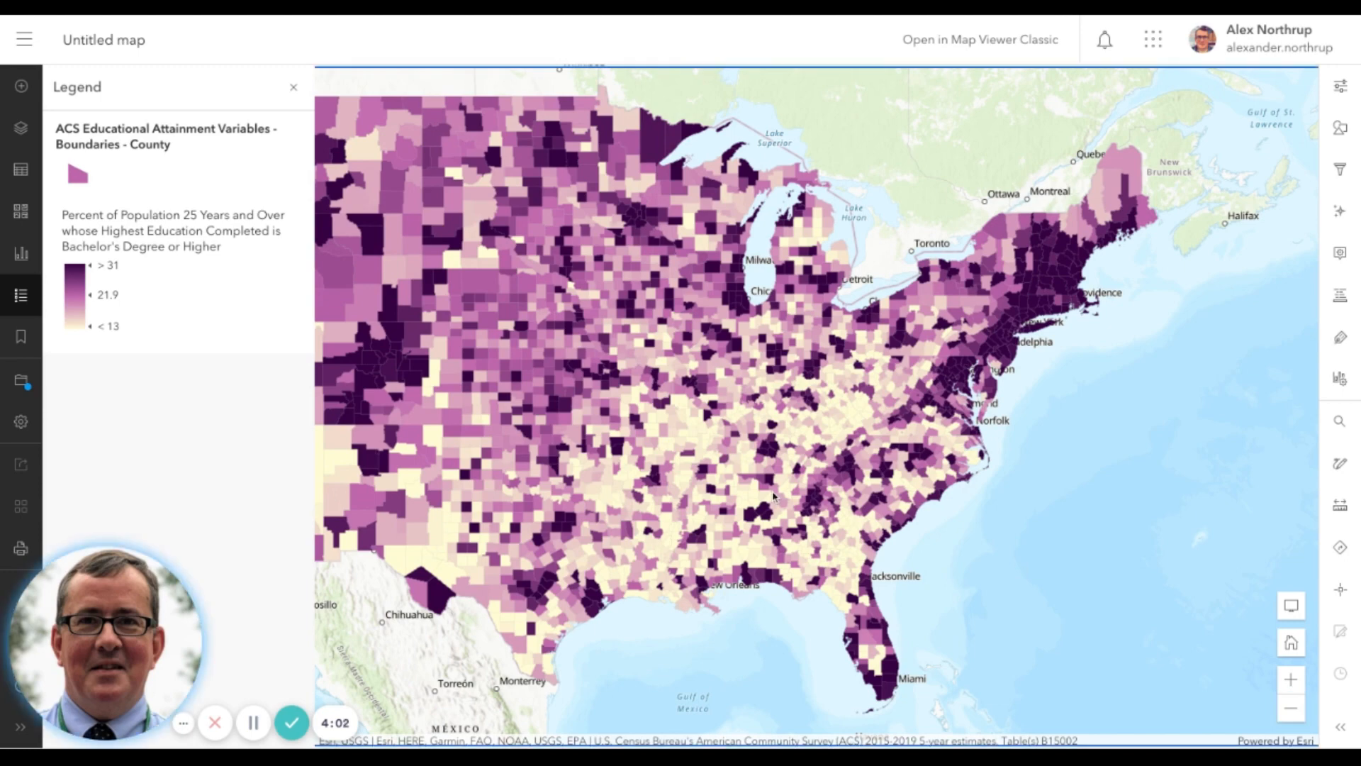
pyautogui.moveTo(773, 494); pyautogui.dragTo(953, 506)
pyautogui.moveTo(773, 496); pyautogui.dragTo(670, 460)
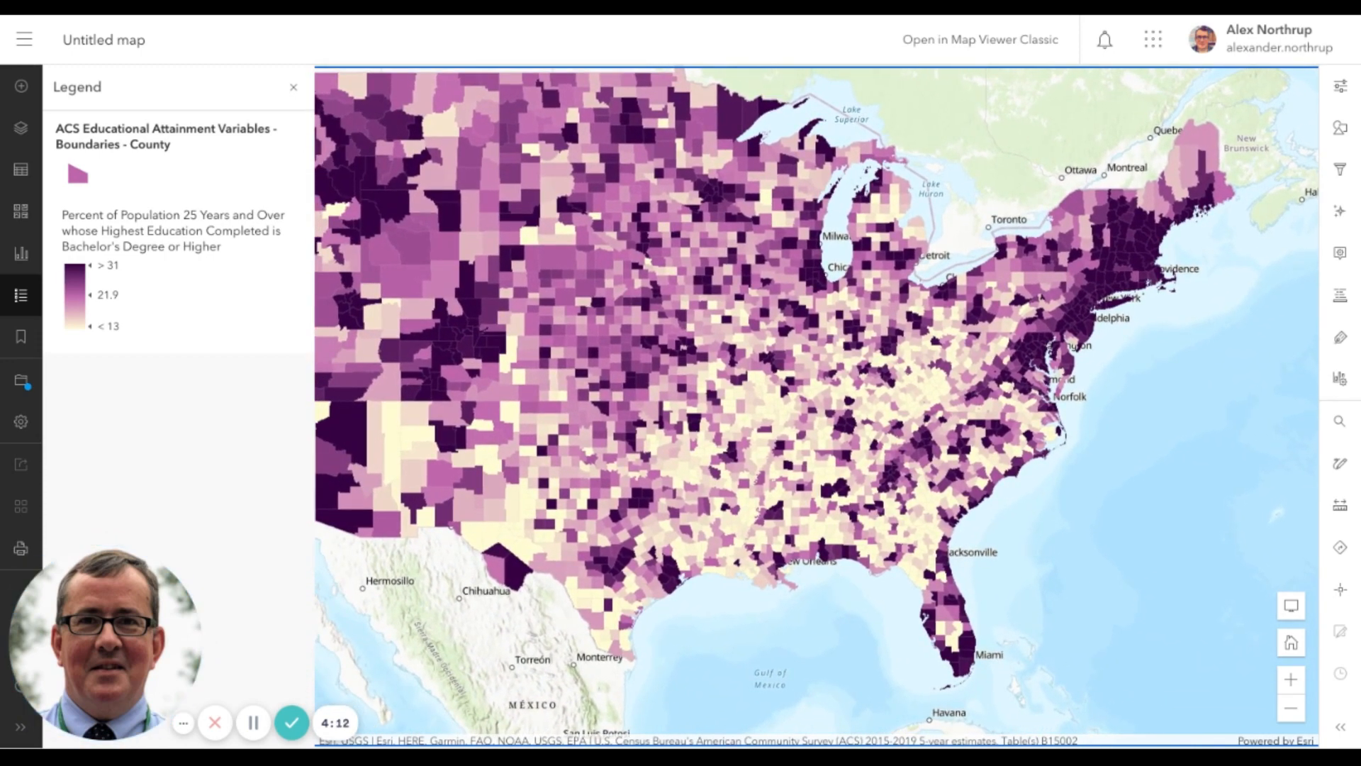